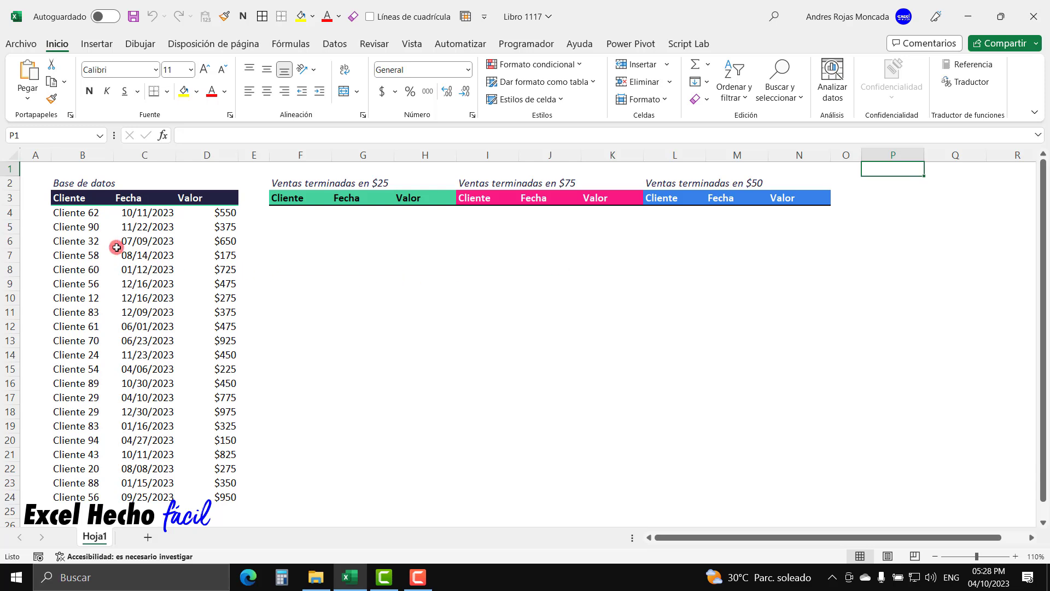
Step: Examine the Base de datos table in B3:D24, covering its Cliente, Fecha and Valor columns
left_click_drag(77, 200, 229, 499)
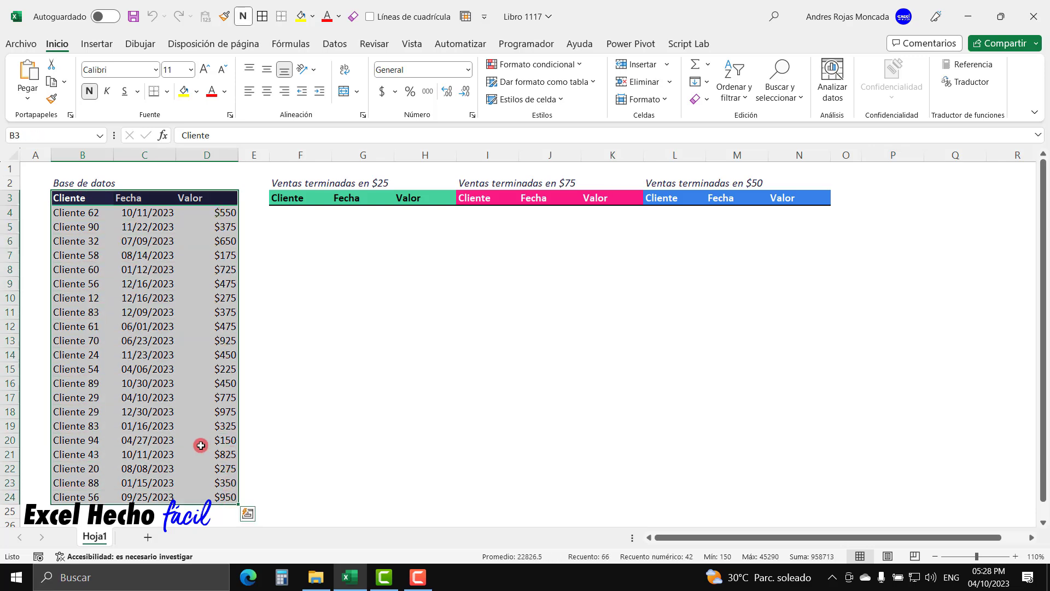
left_click_drag(76, 212, 99, 492)
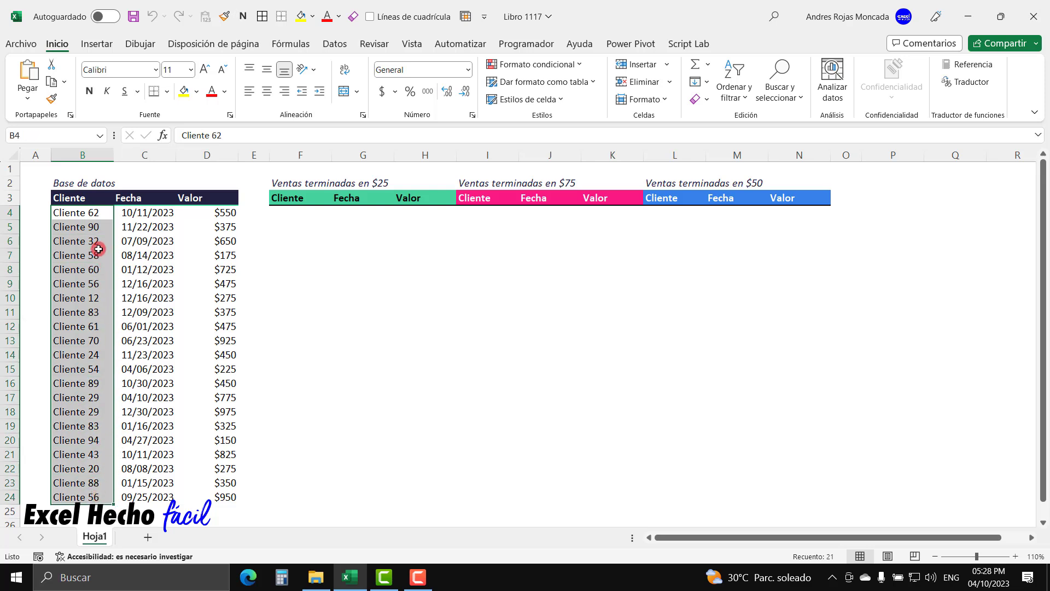
left_click(90, 215)
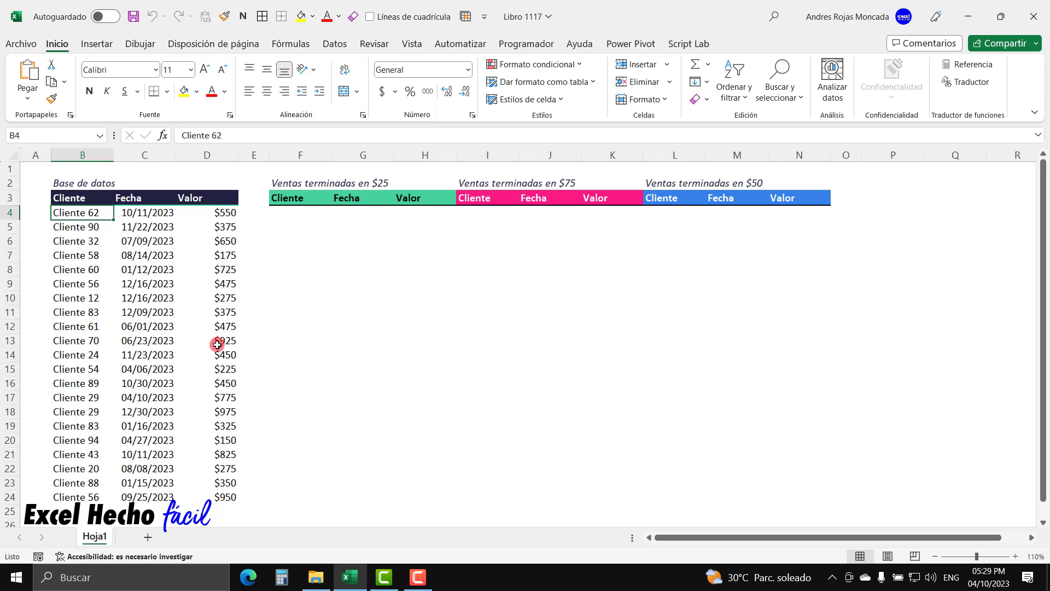
left_click_drag(93, 197, 104, 497)
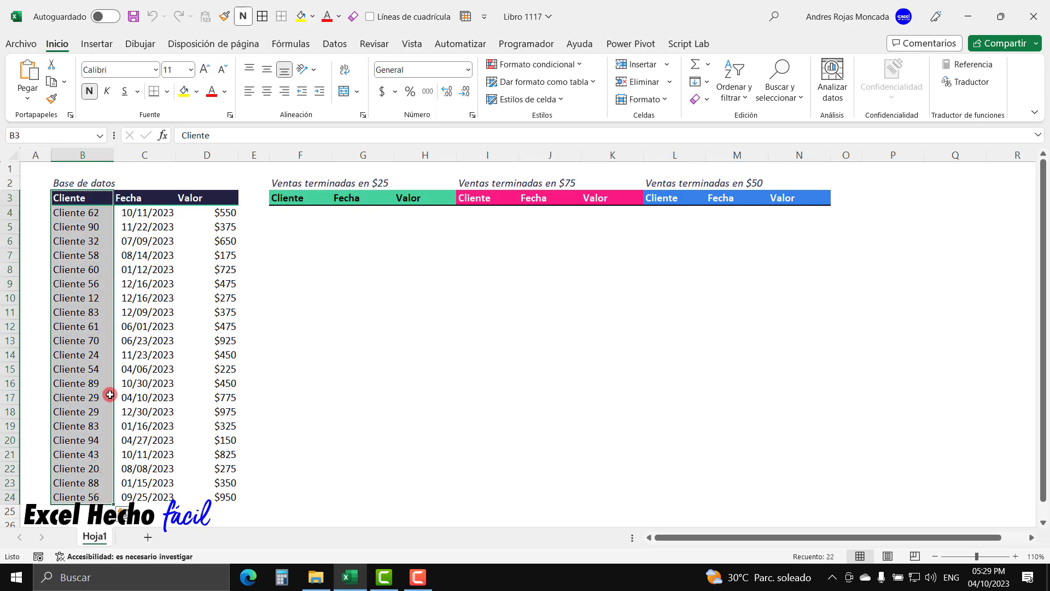
left_click_drag(145, 197, 145, 496)
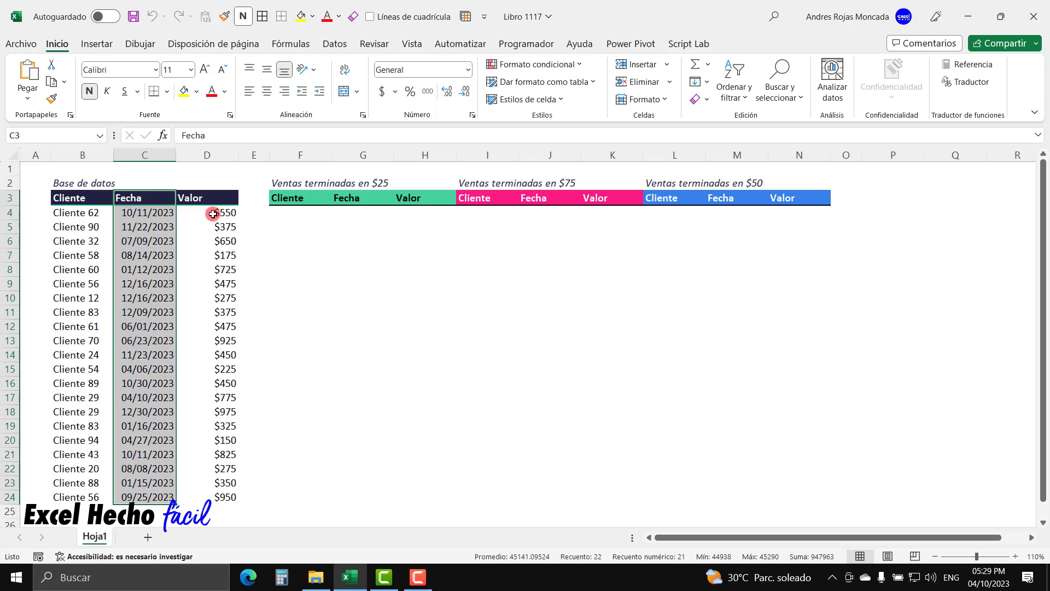
left_click_drag(217, 198, 219, 497)
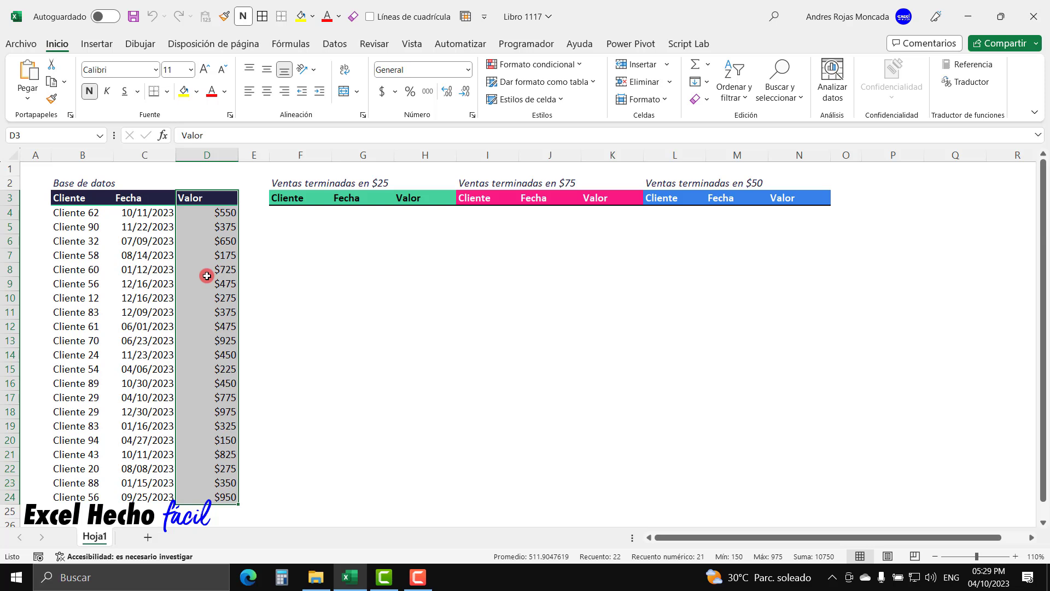
Step: Examine the empty result areas below the Ventas terminadas en $25, $75 and $50 headings
left_click(285, 214)
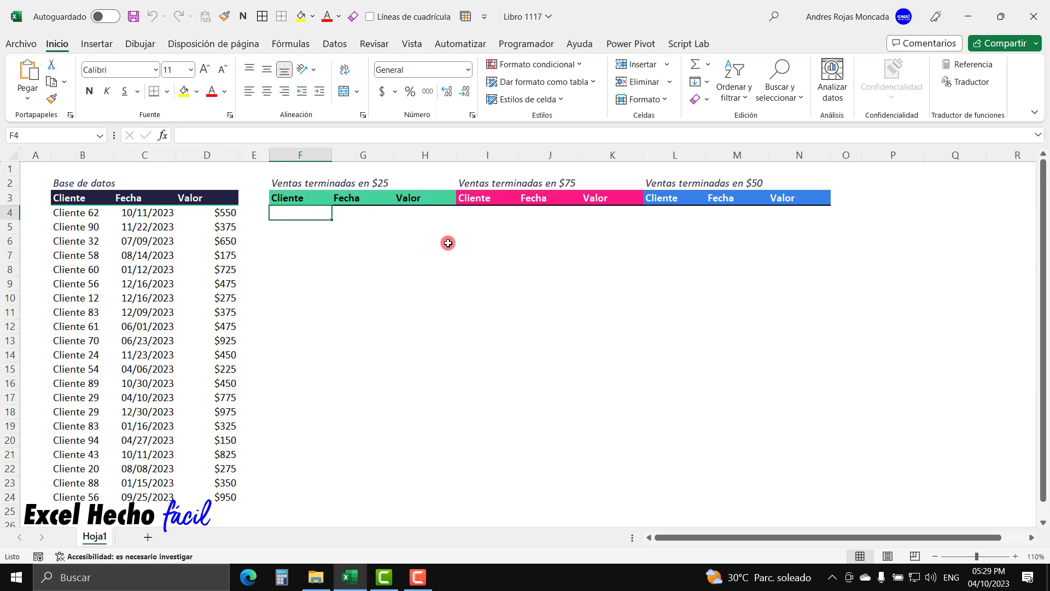
left_click_drag(461, 214, 617, 212)
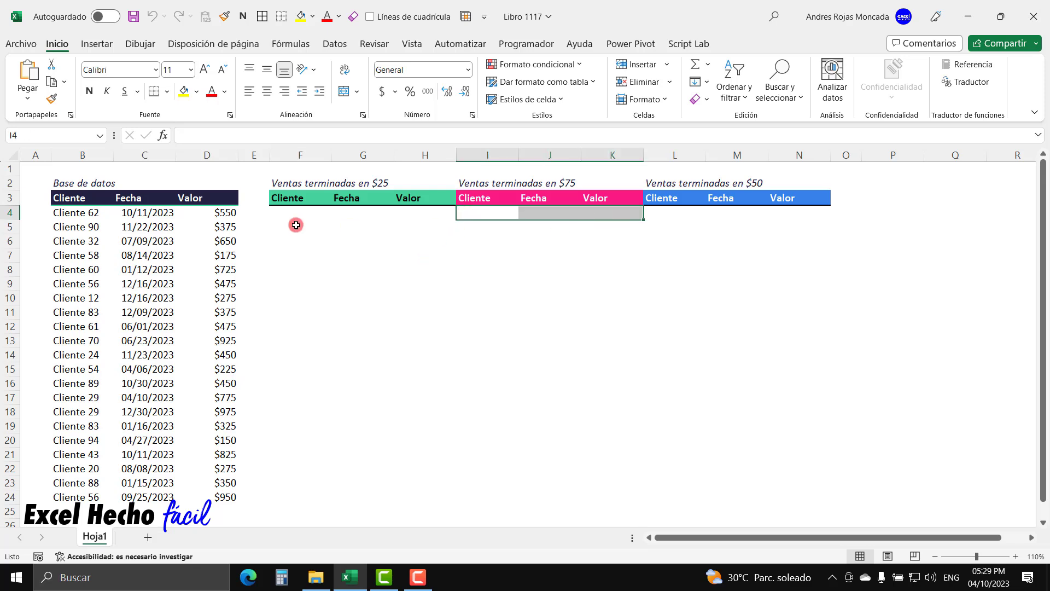
left_click_drag(284, 213, 637, 214)
left_click_drag(665, 214, 819, 214)
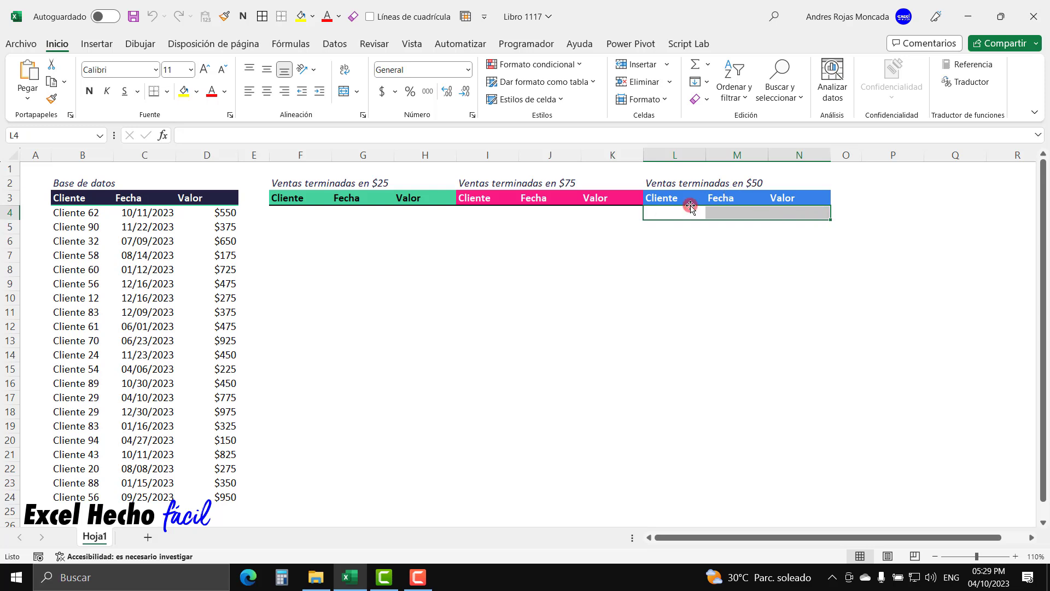
left_click_drag(284, 213, 429, 394)
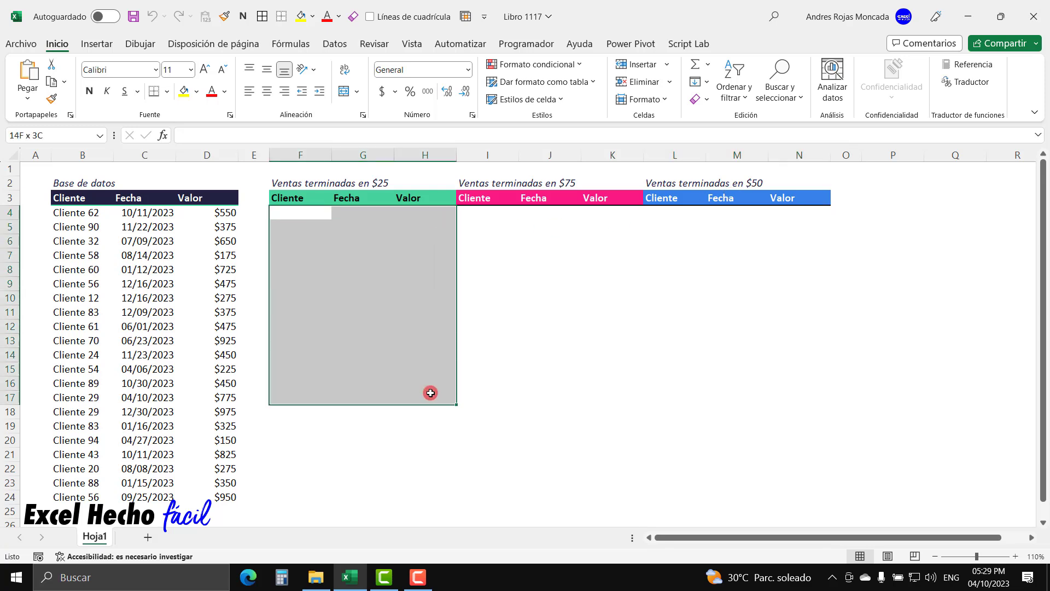
left_click_drag(476, 213, 616, 382)
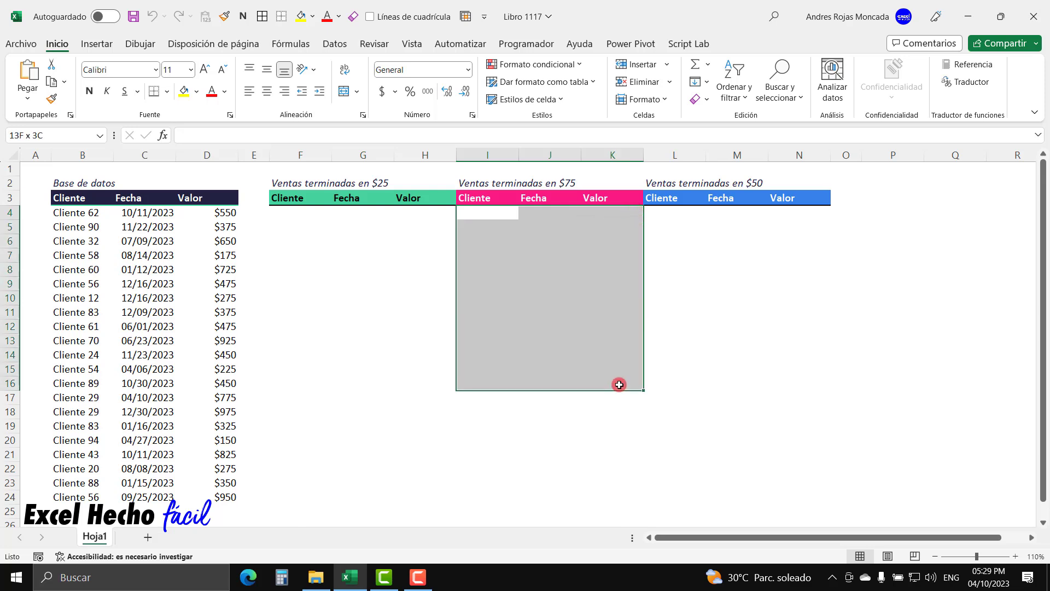
left_click_drag(671, 213, 817, 385)
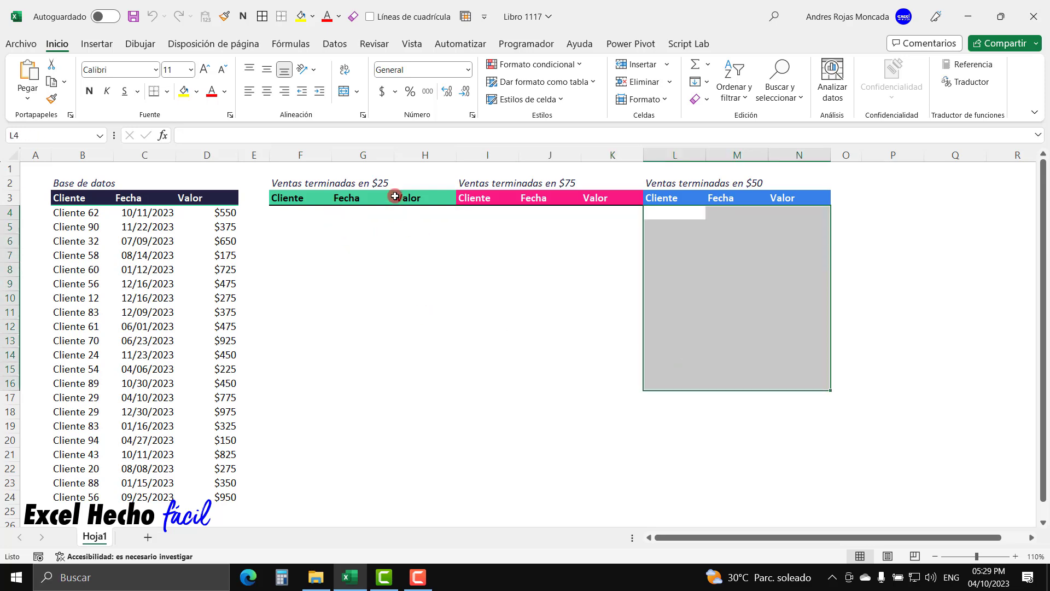
left_click(285, 215)
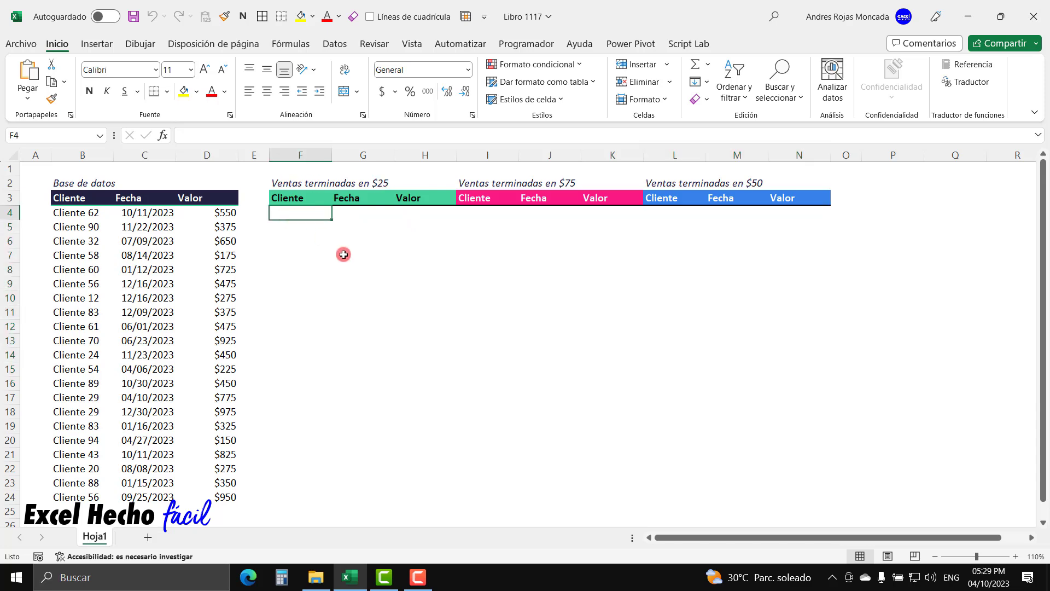
left_click_drag(383, 174, 382, 140)
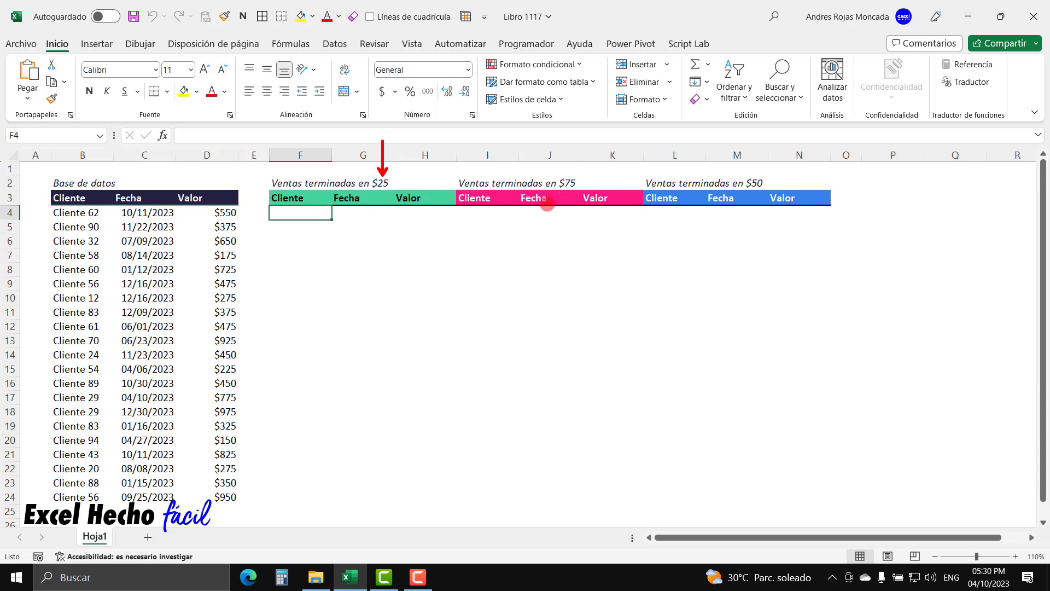
left_click_drag(569, 175, 572, 137)
left_click_drag(757, 174, 756, 129)
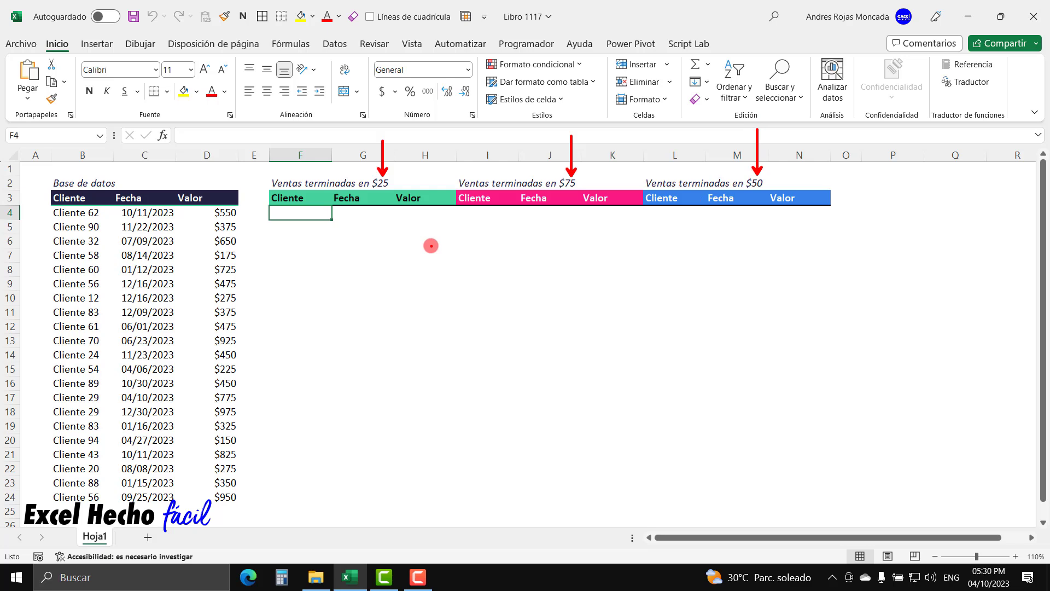
mouse_move(50, 172)
left_mouse_down()
mouse_move(247, 466)
mouse_move(244, 508)
left_mouse_up()
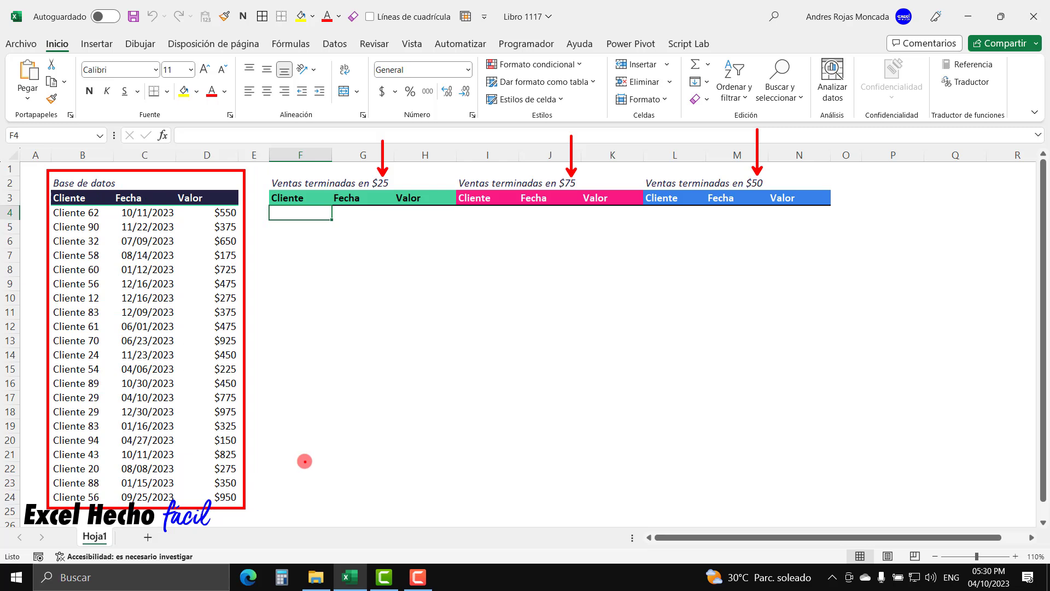
key("Escape")
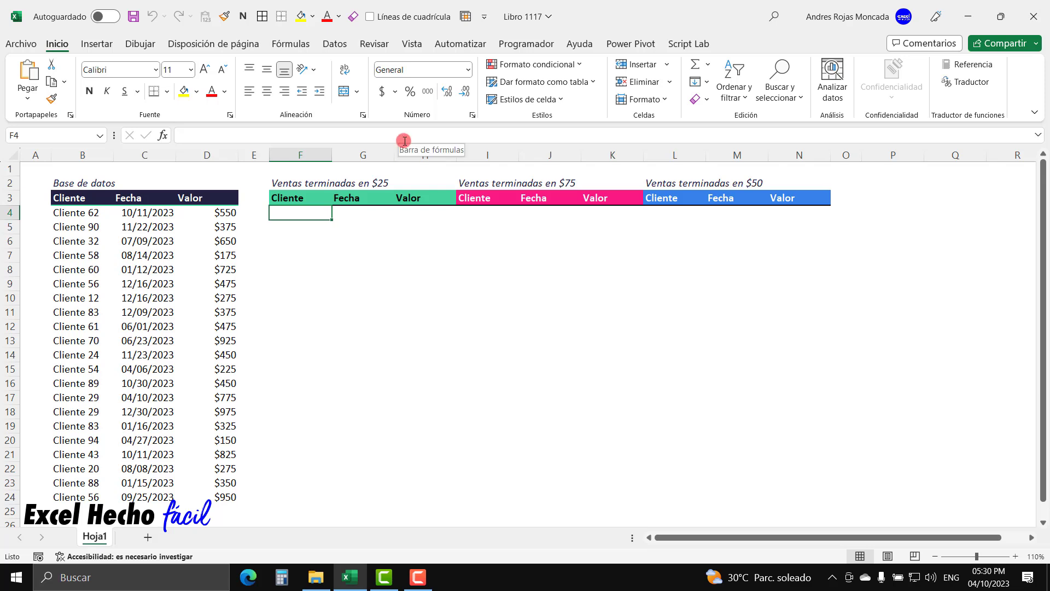
Step: Begin a LET formula in F4 that defines mMatriz as {25,75,50}, and continue it on a new line
type("=LET(")
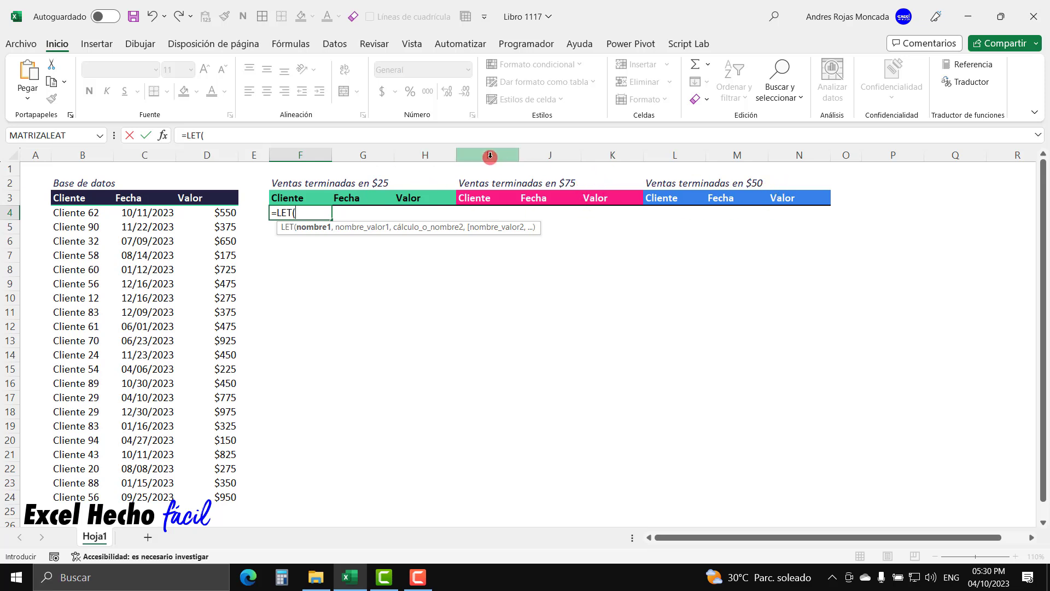
type("mMatriz,{")
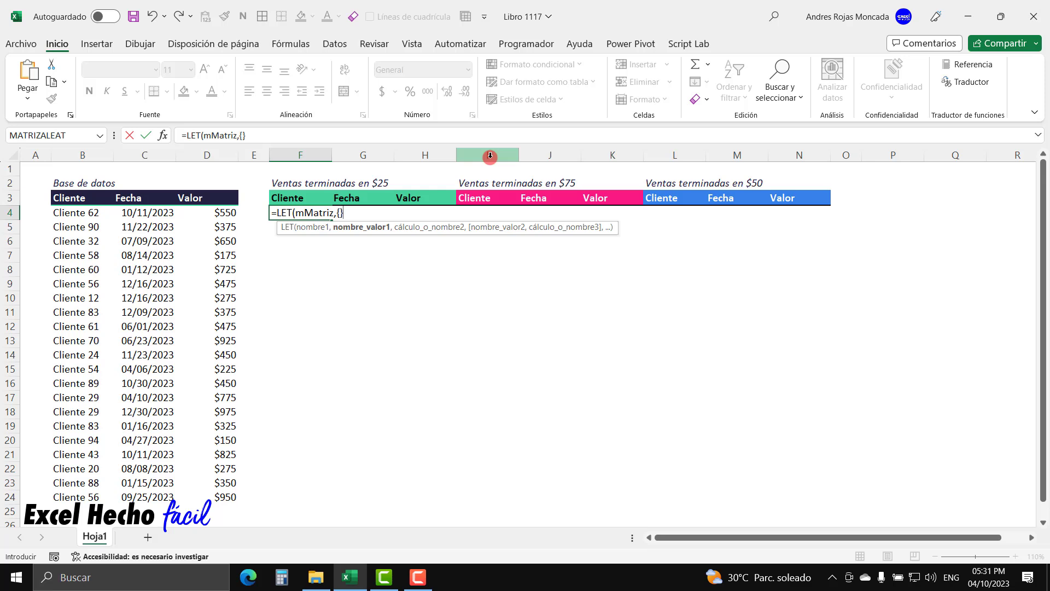
left_click(339, 211)
left_click_drag(498, 228, 496, 326)
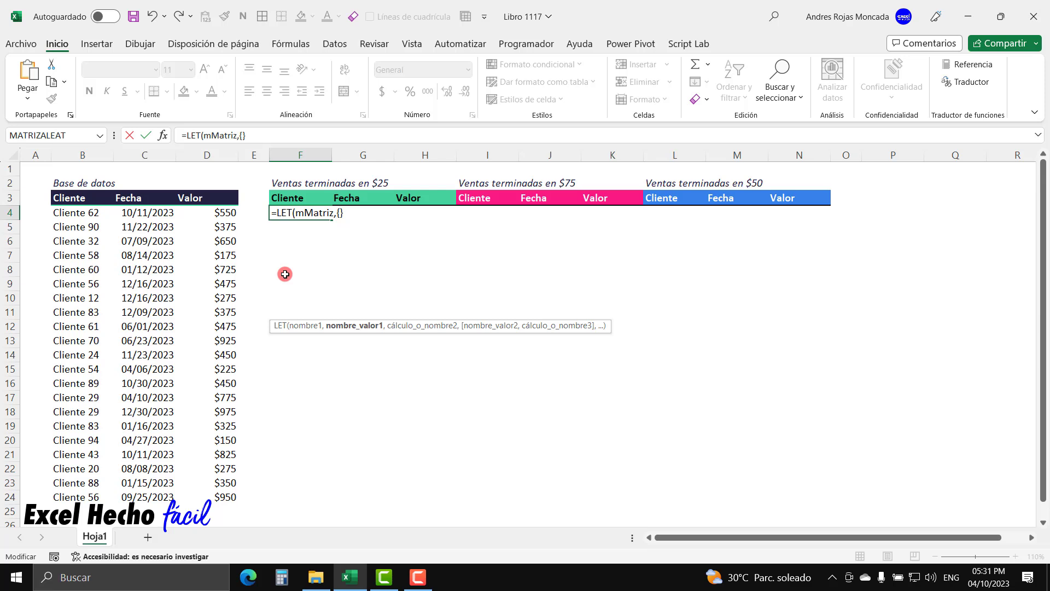
type("25")
type(",")
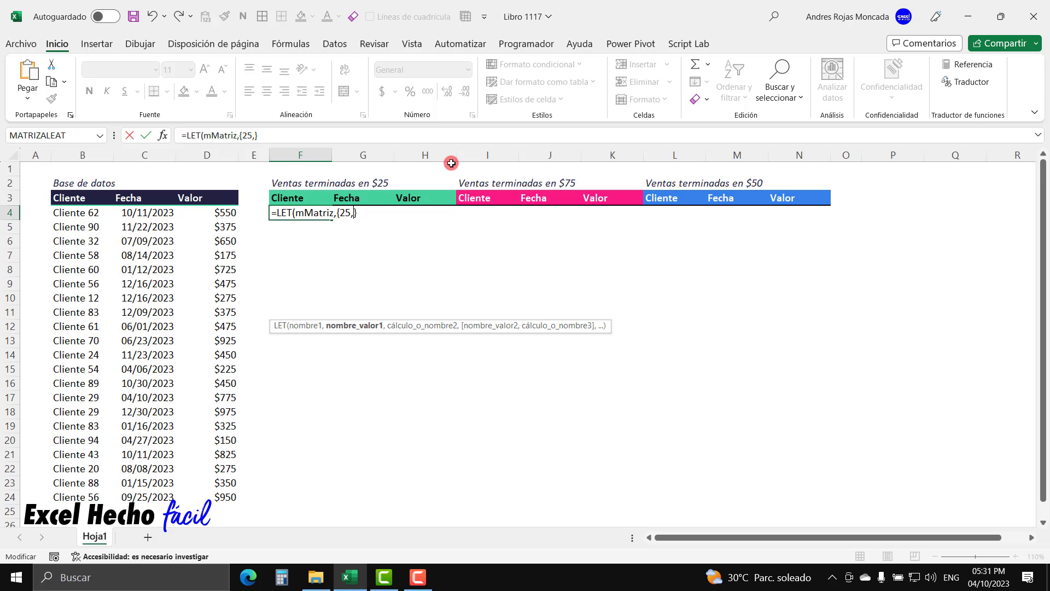
type("75")
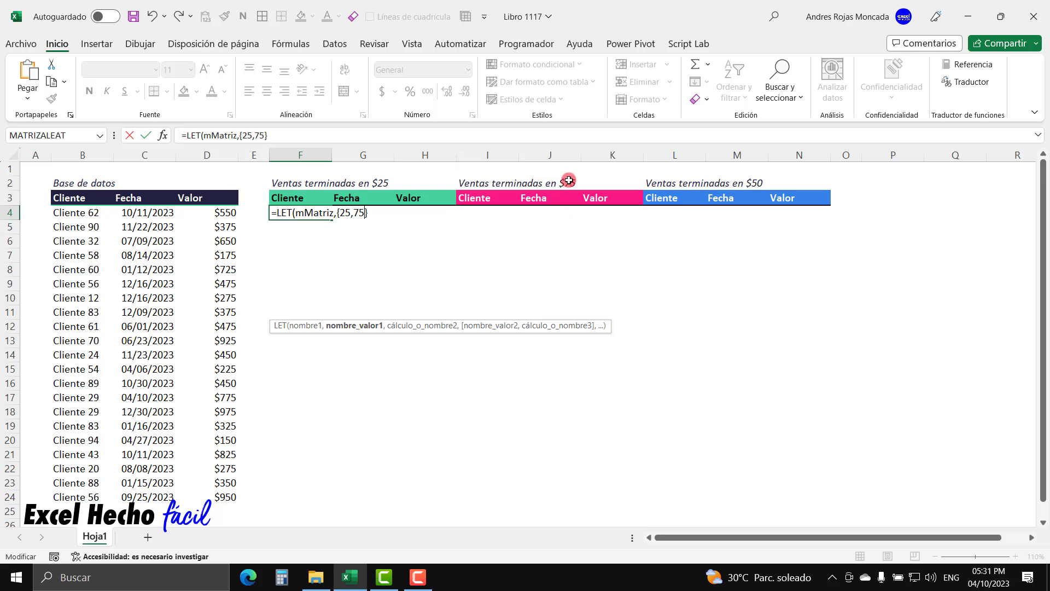
type(",50")
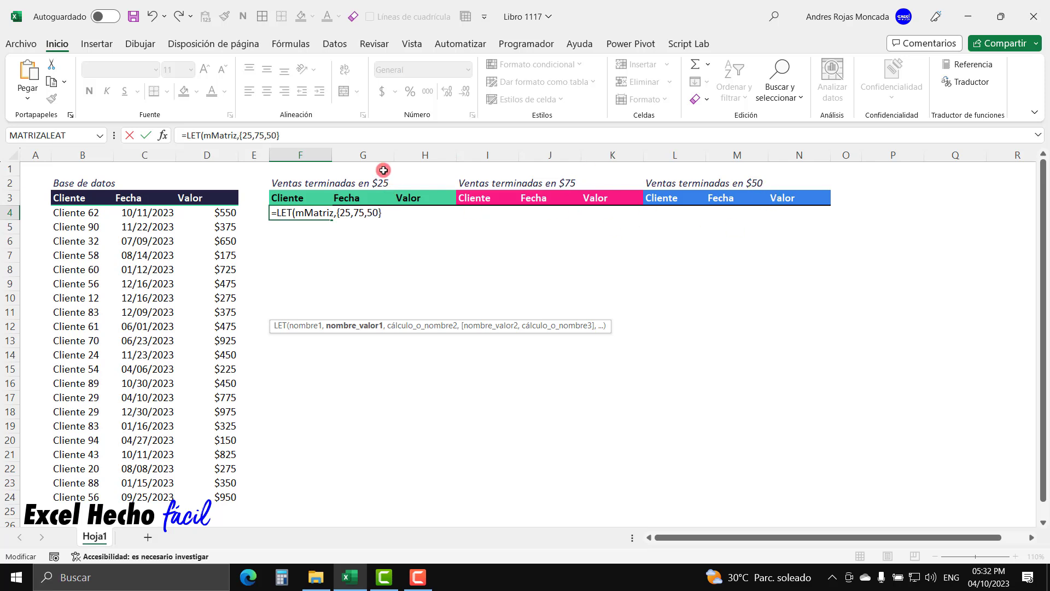
left_click(392, 213)
type(",")
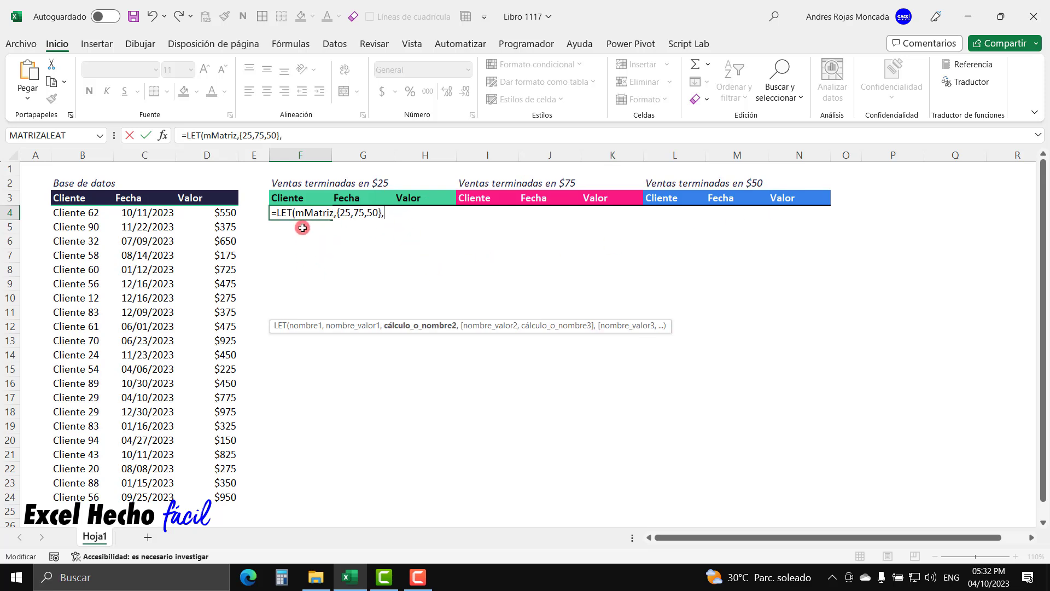
key("alt+Return")
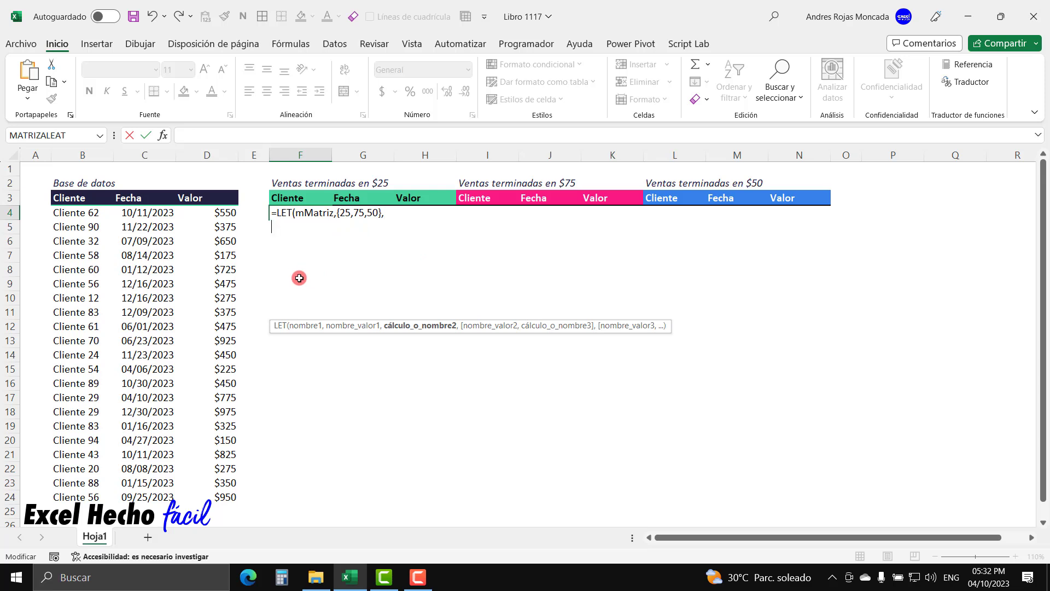
Step: Complete the F4 formula with mMatriz as the LET result, enter it, and check the spilled cells F4:H4
type("mma")
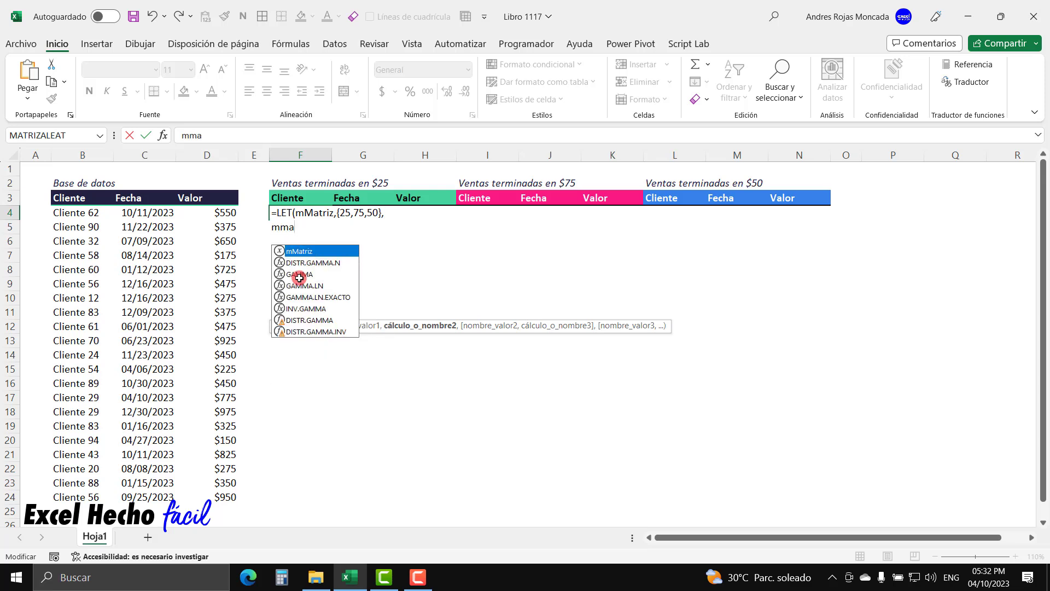
key("Tab")
type(")")
key("Return")
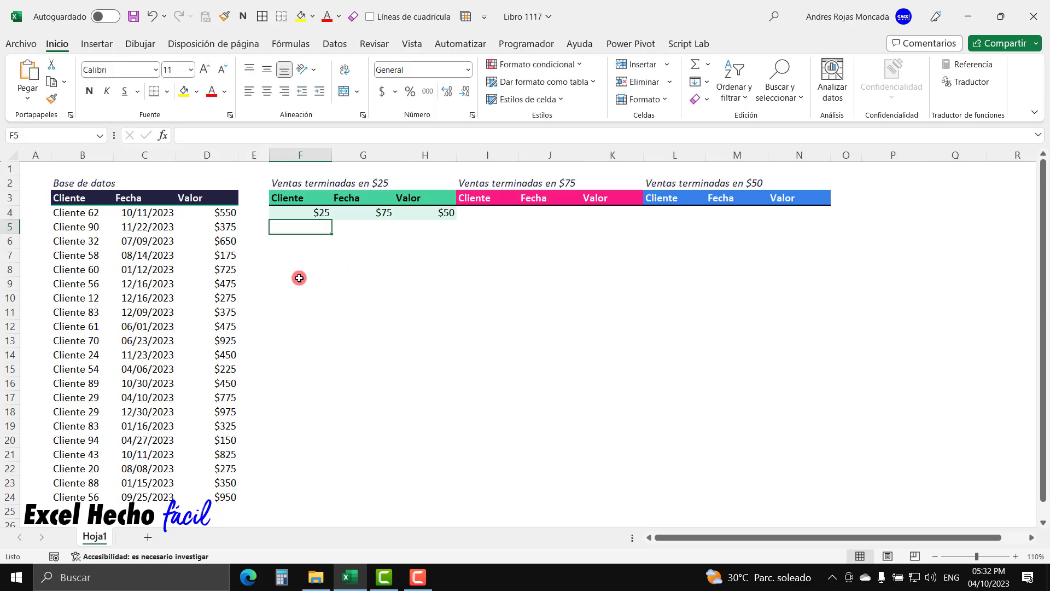
left_click(300, 212)
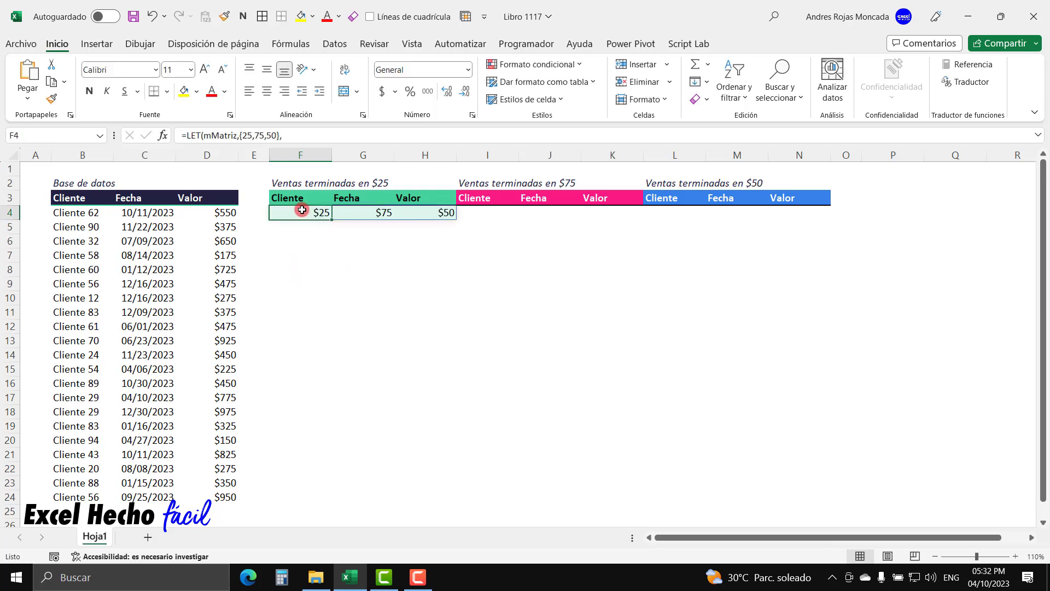
left_click(366, 213)
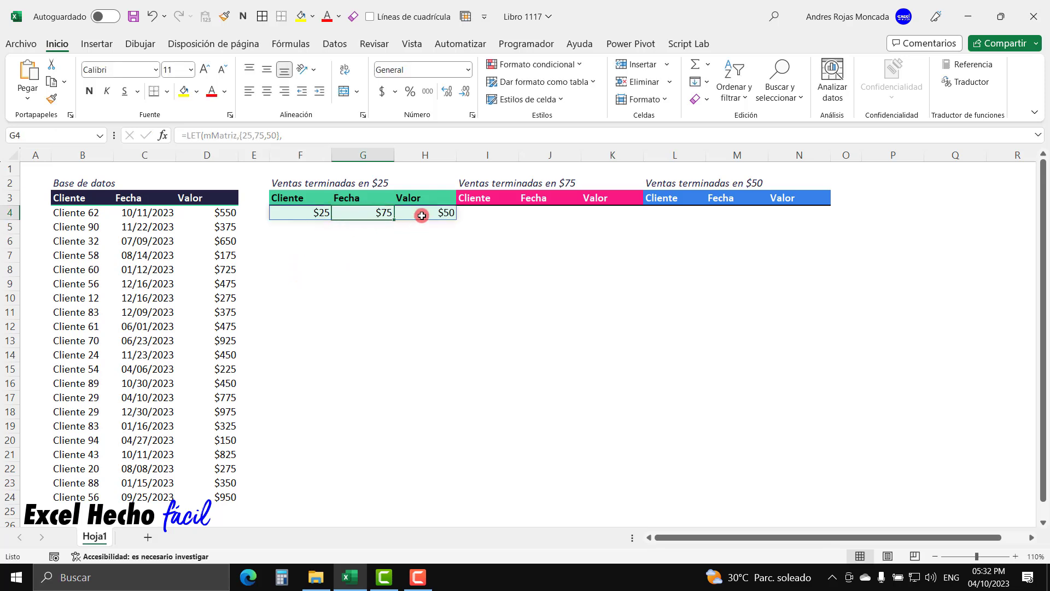
left_click(423, 213)
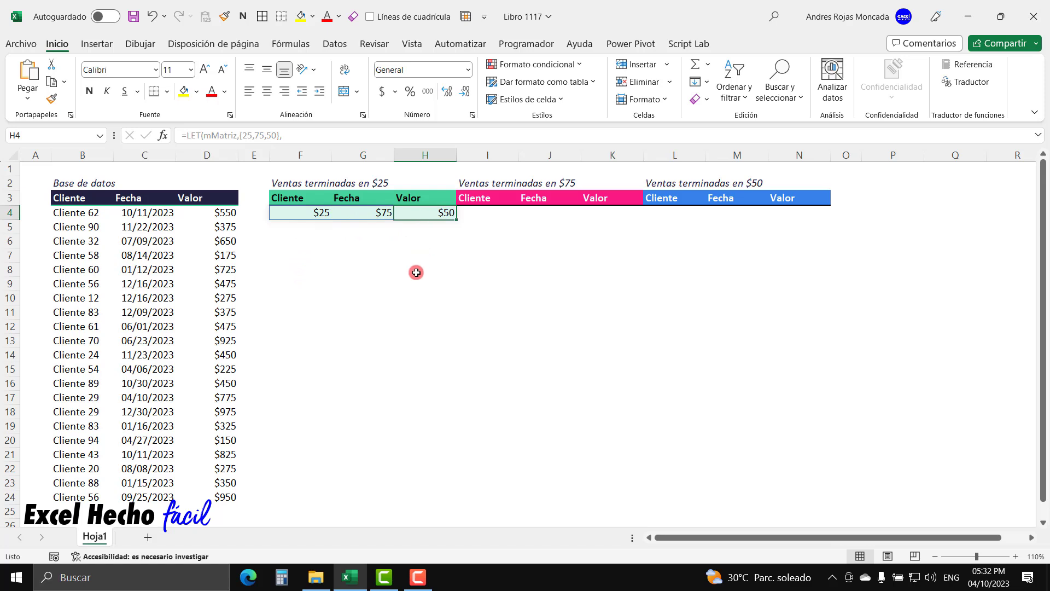
Step: Reopen the LET formula in F4 for editing and remove its final mMatriz) result line, moving the syntax hint clear of the cells
left_click(320, 215)
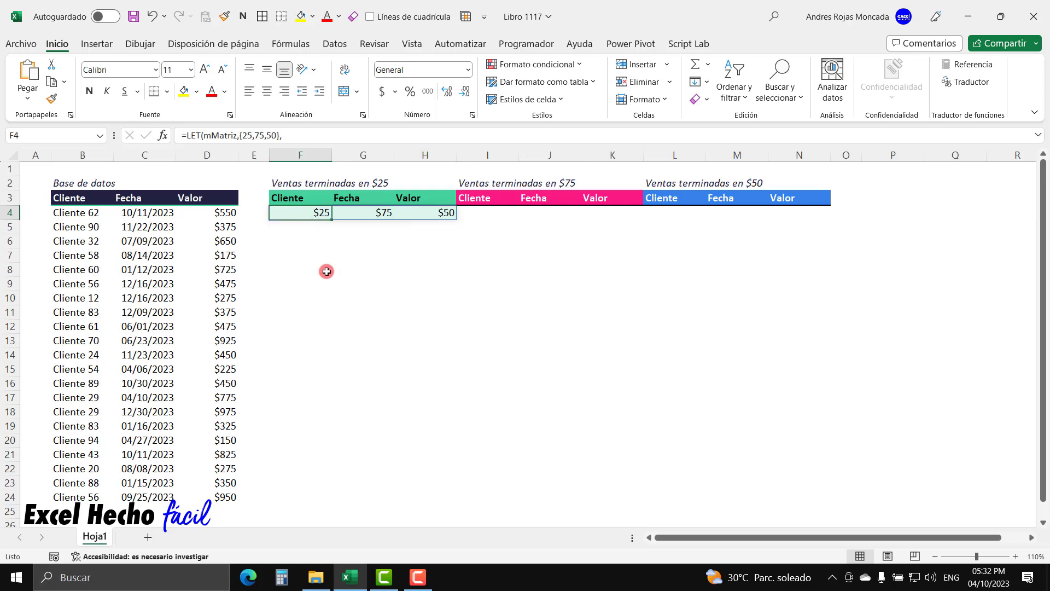
key("F2")
double_click(291, 227)
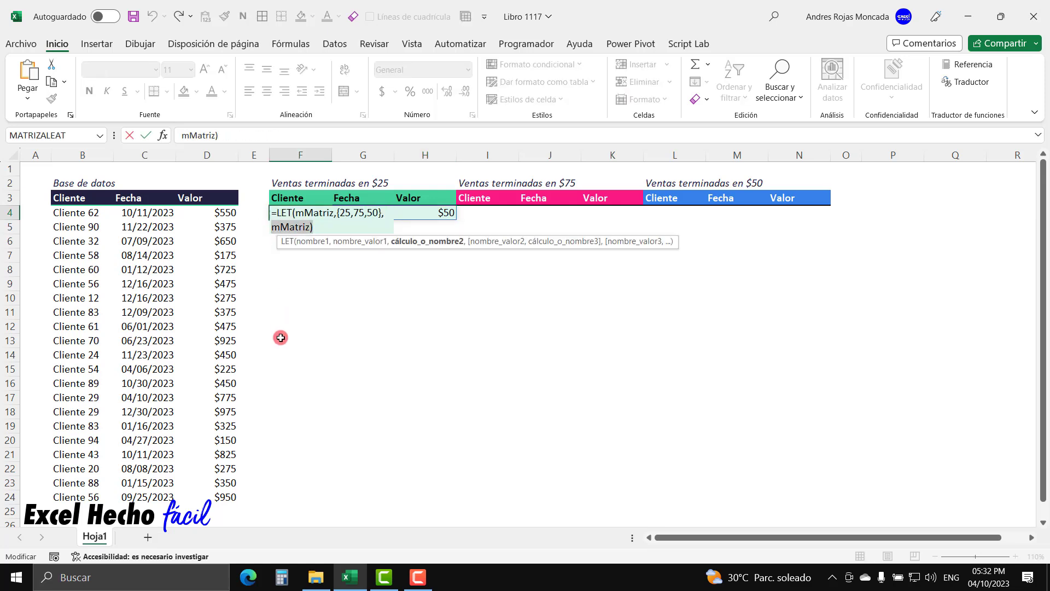
key("Delete")
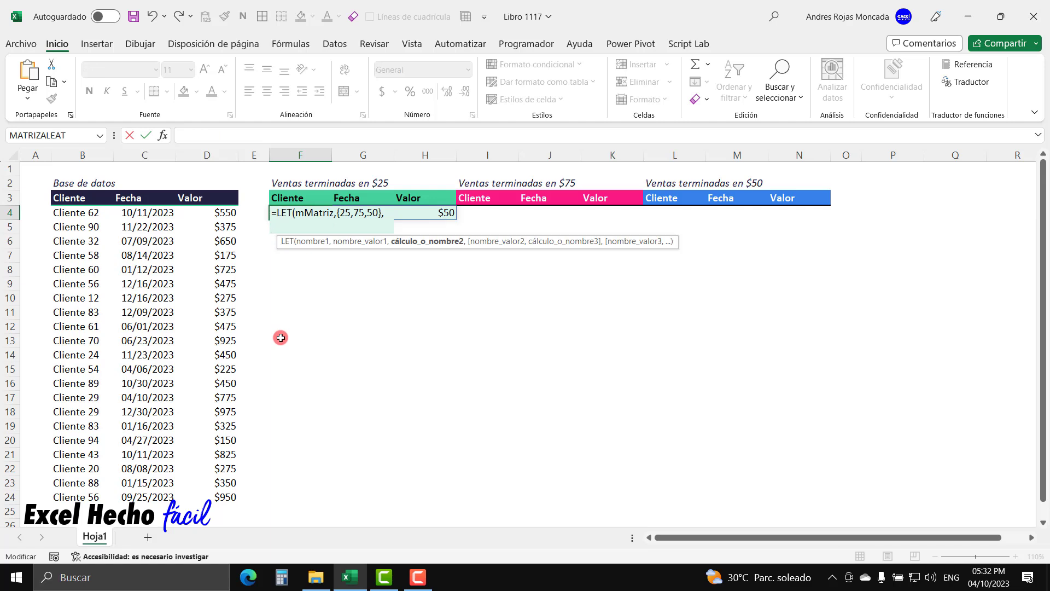
left_click_drag(499, 241, 515, 137)
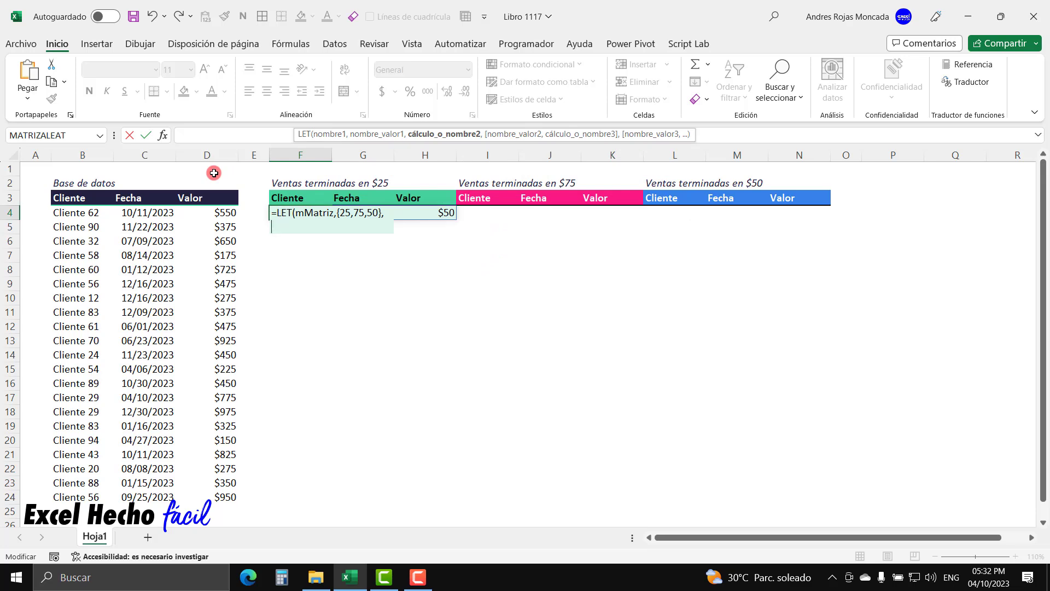
Step: Begin a REDUCE function on the formula's second line with "" as initial value and mMatriz as the array
type("reduce")
key("Tab")
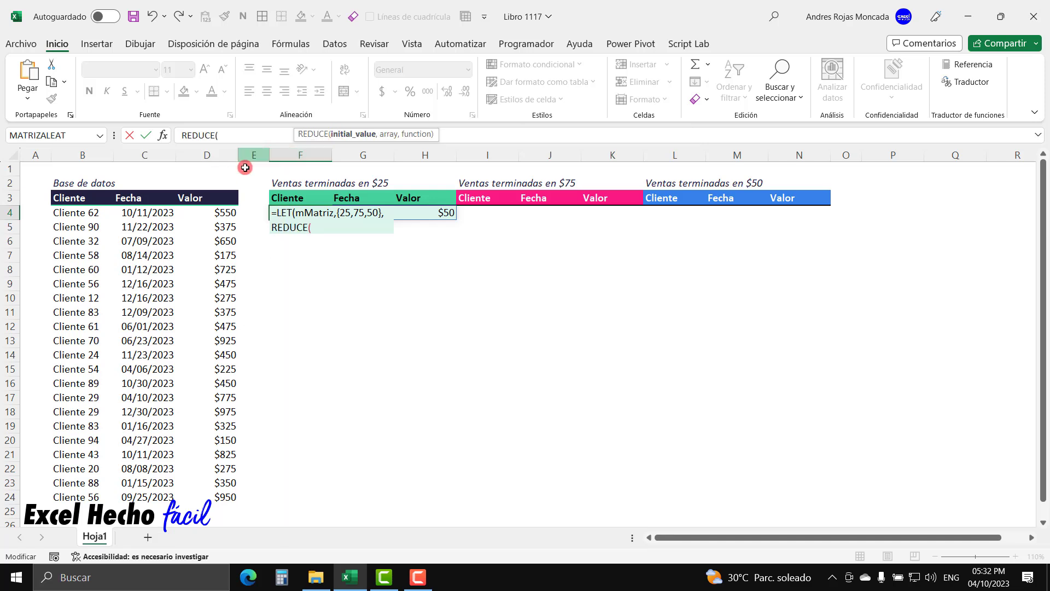
type("\"\"")
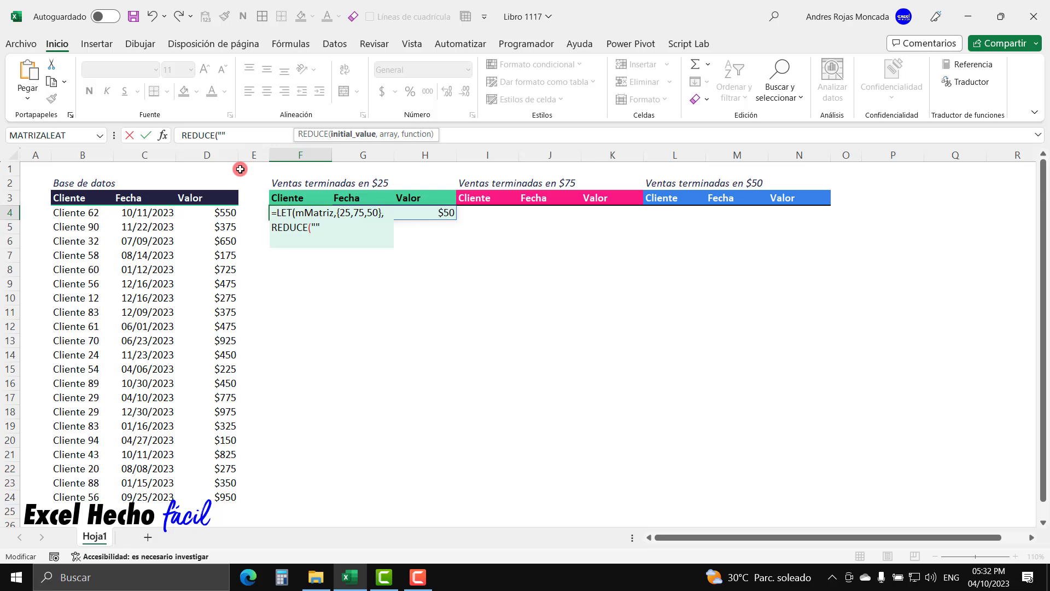
left_click_drag(312, 227, 322, 227)
left_click(323, 227)
type(",")
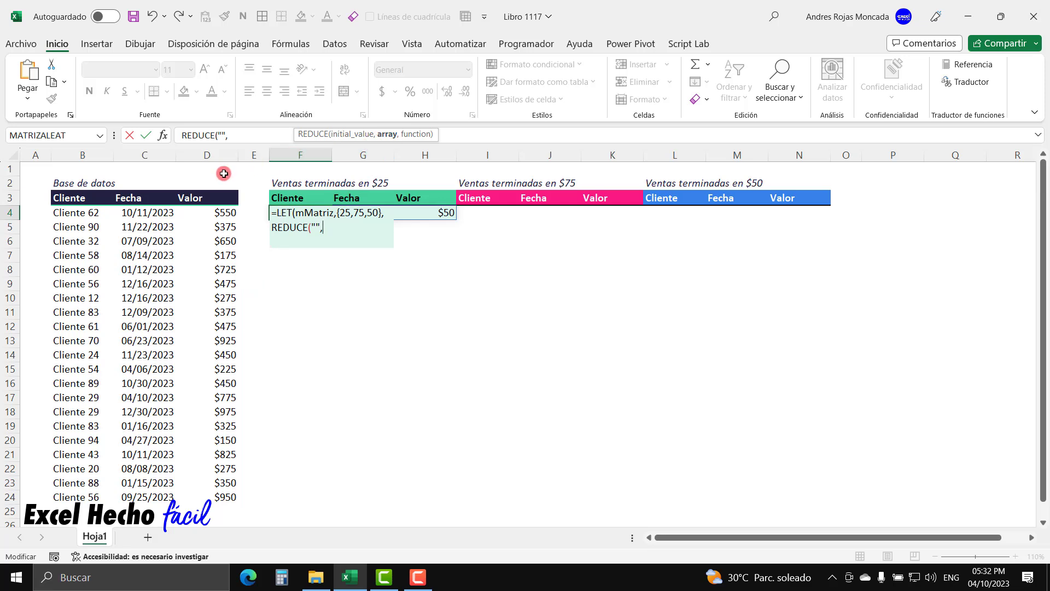
type("mma")
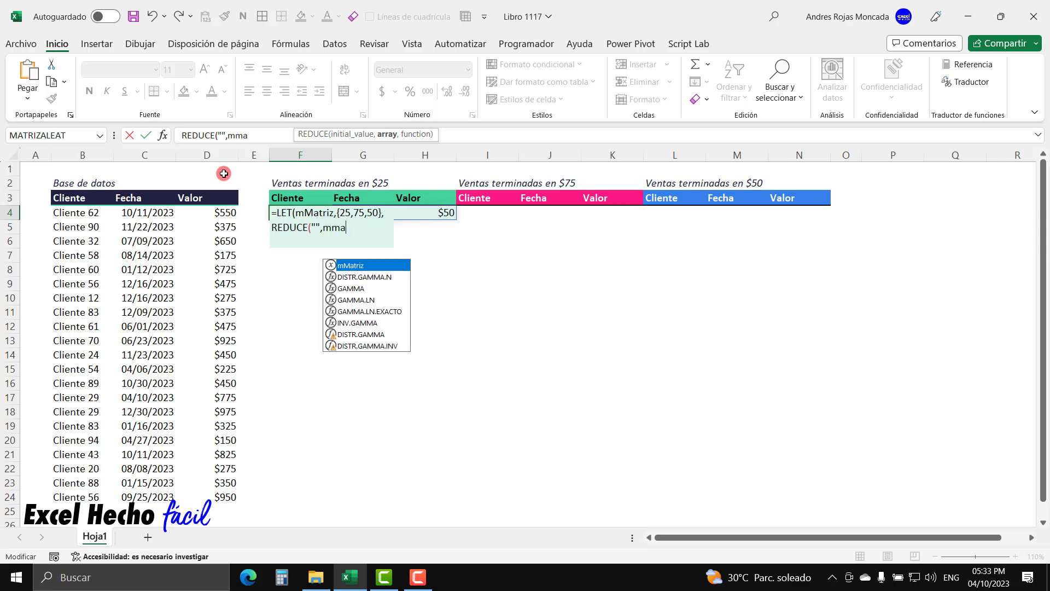
key("Tab")
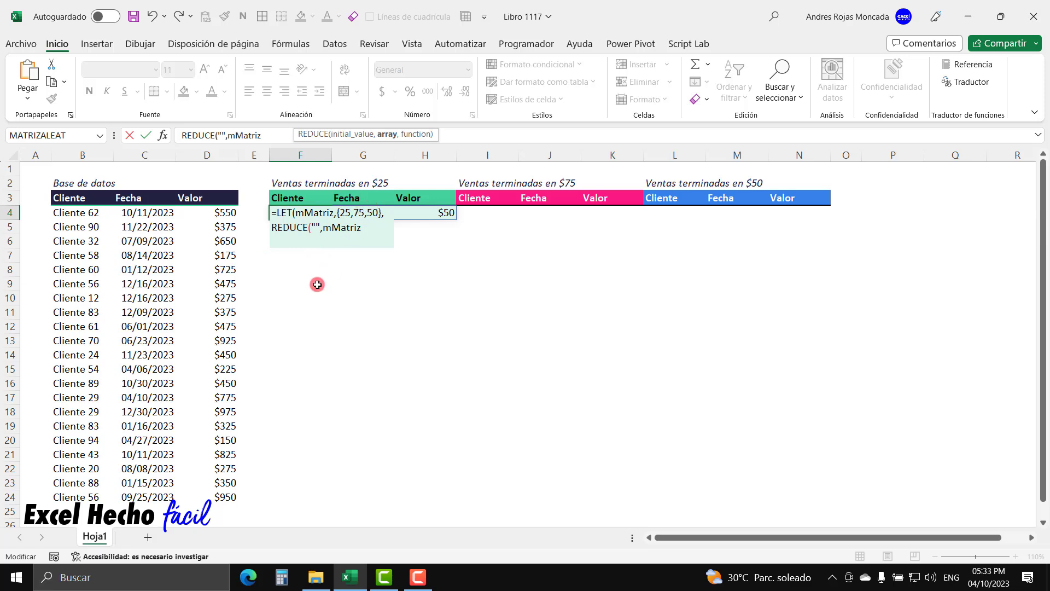
Step: Add a LAMBDA as REDUCE's function argument, with the parameters aAcu and eMat
type(",LAMBDA(")
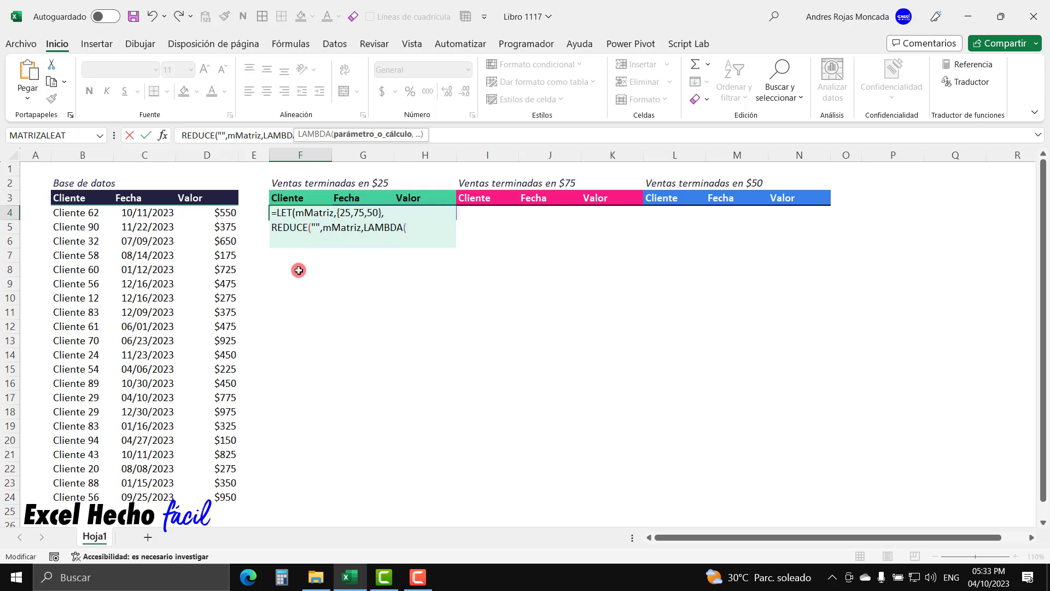
type("aAcu")
left_click_drag(320, 227, 313, 227)
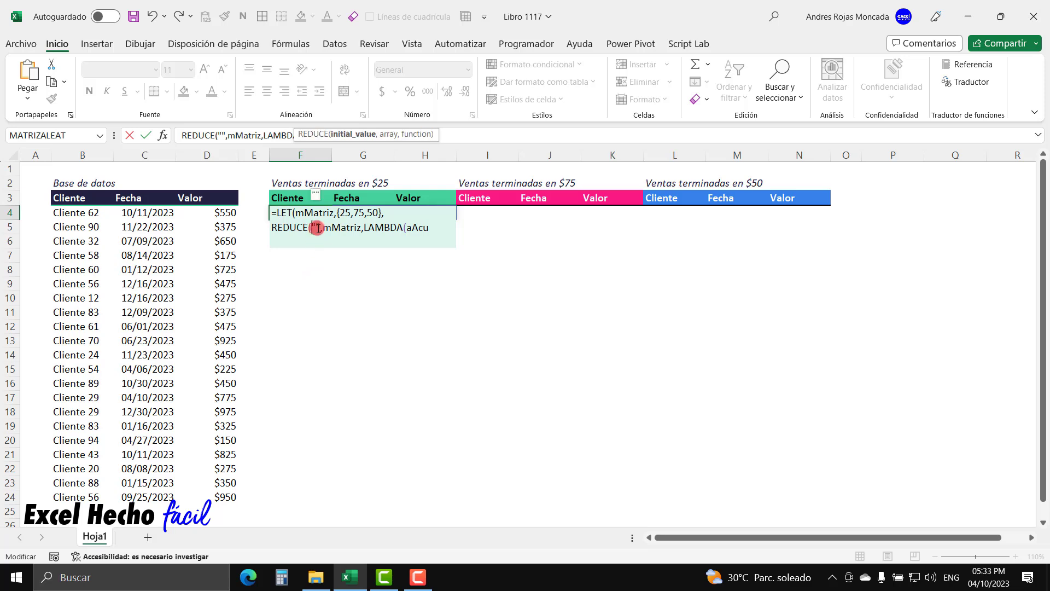
left_click(432, 227)
type(",")
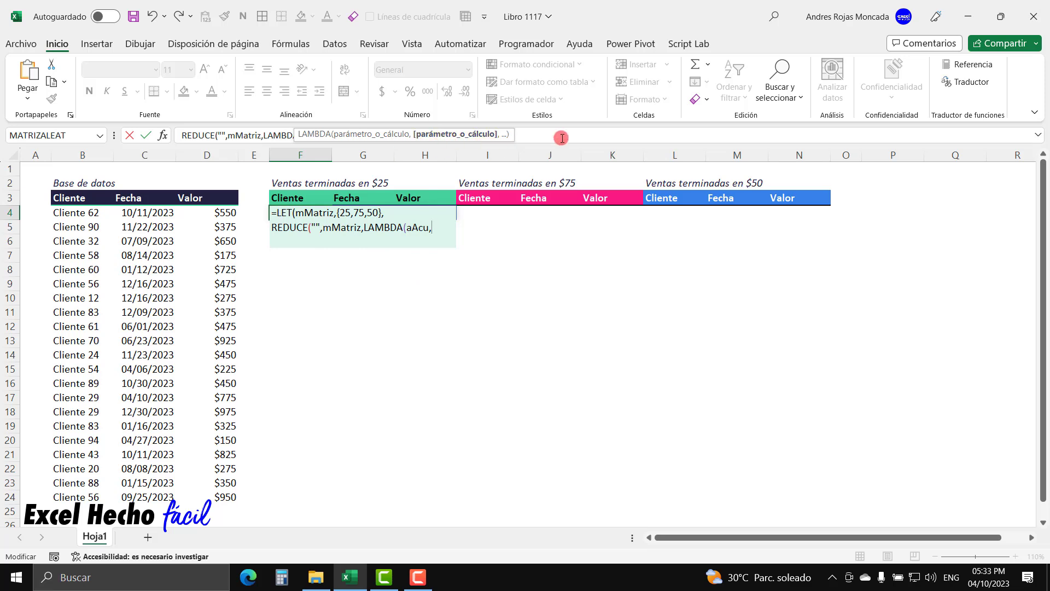
type("emat")
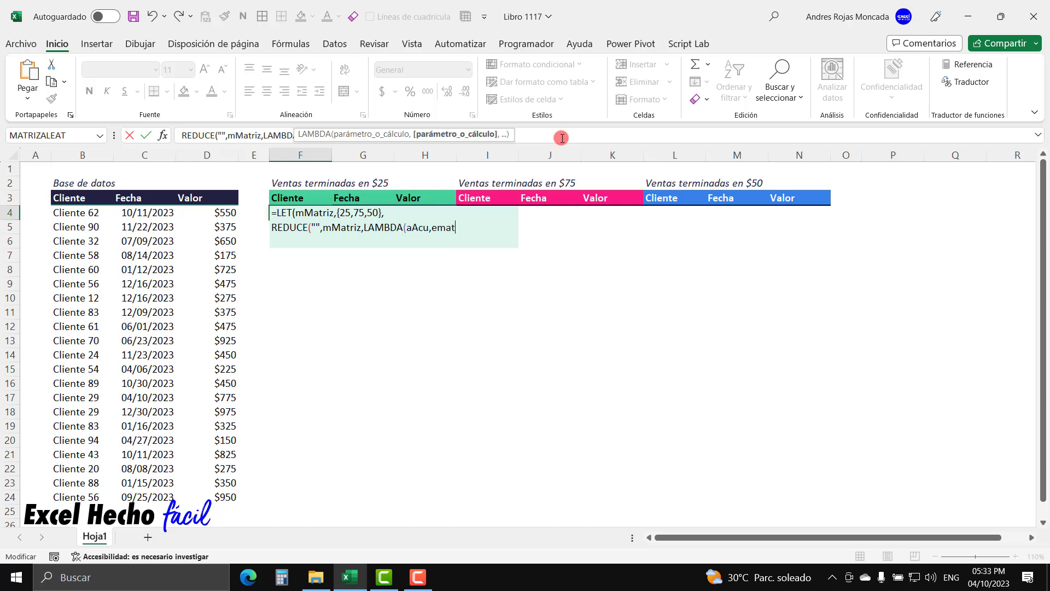
key("BackSpace")
key("BackSpace")
key("BackSpace")
type("Mat")
mouse_move(339, 236)
left_mouse_down()
mouse_move(356, 255)
mouse_move(410, 263)
mouse_move(454, 235)
left_mouse_up()
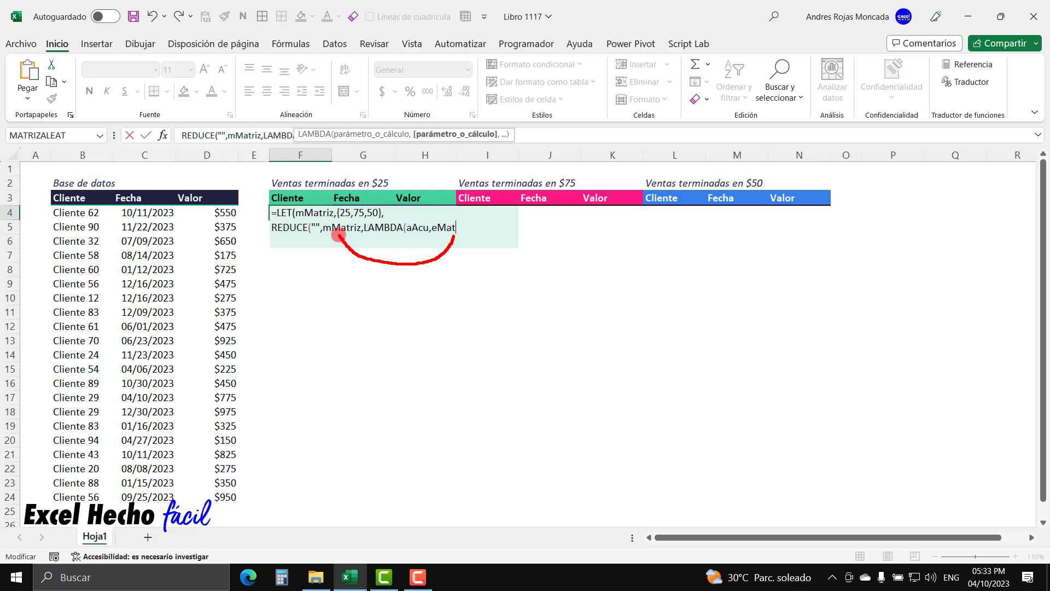
mouse_move(339, 236)
left_mouse_down()
mouse_move(361, 249)
mouse_move(417, 250)
mouse_move(446, 232)
left_mouse_up()
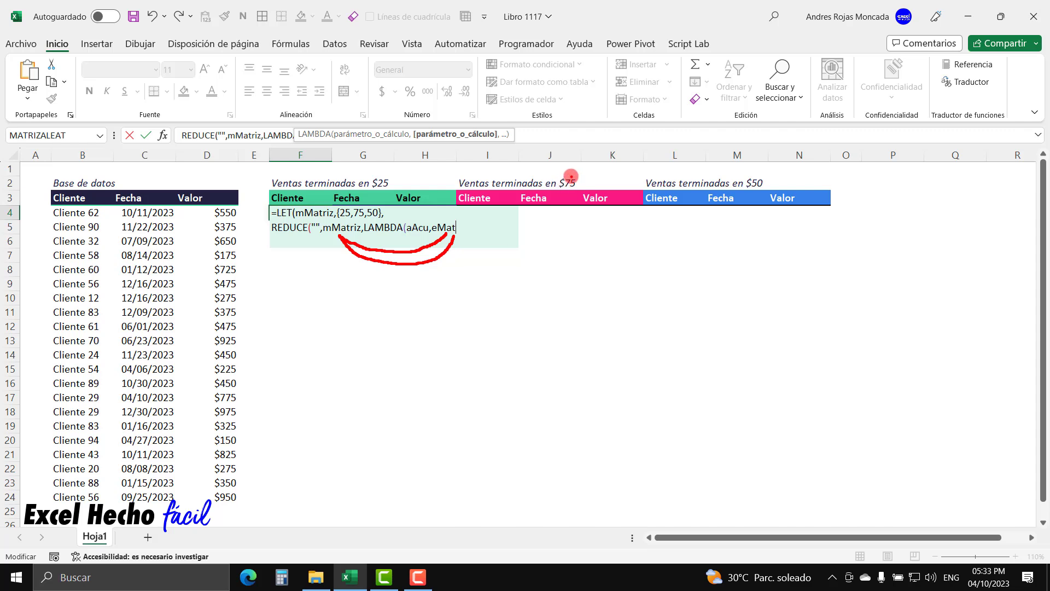
left_click_drag(574, 176, 584, 153)
left_click_drag(390, 175, 419, 144)
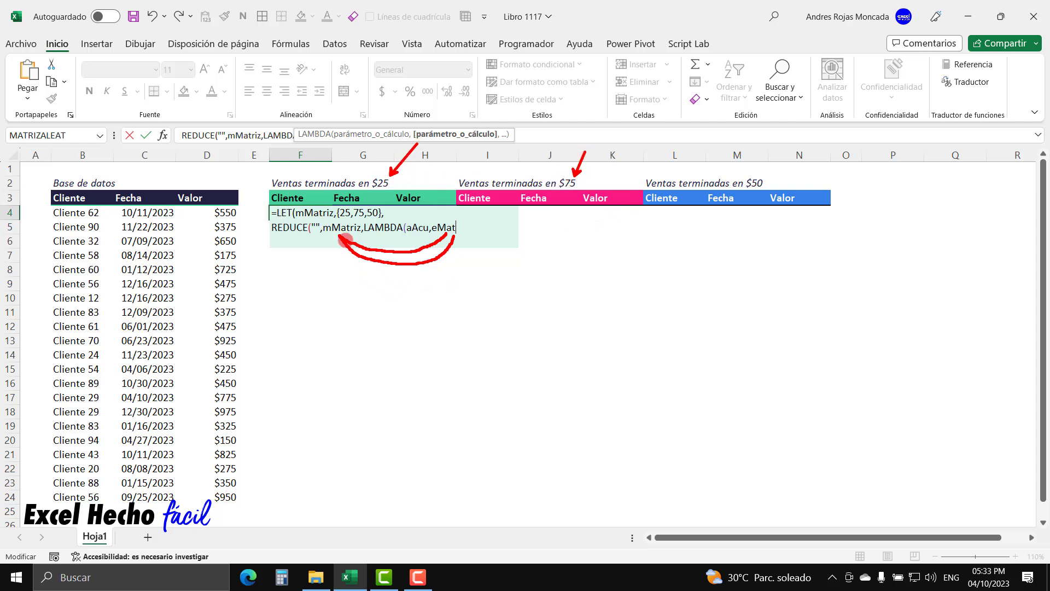
mouse_move(338, 232)
left_mouse_down()
mouse_move(358, 257)
mouse_move(457, 258)
mouse_move(462, 228)
left_mouse_up()
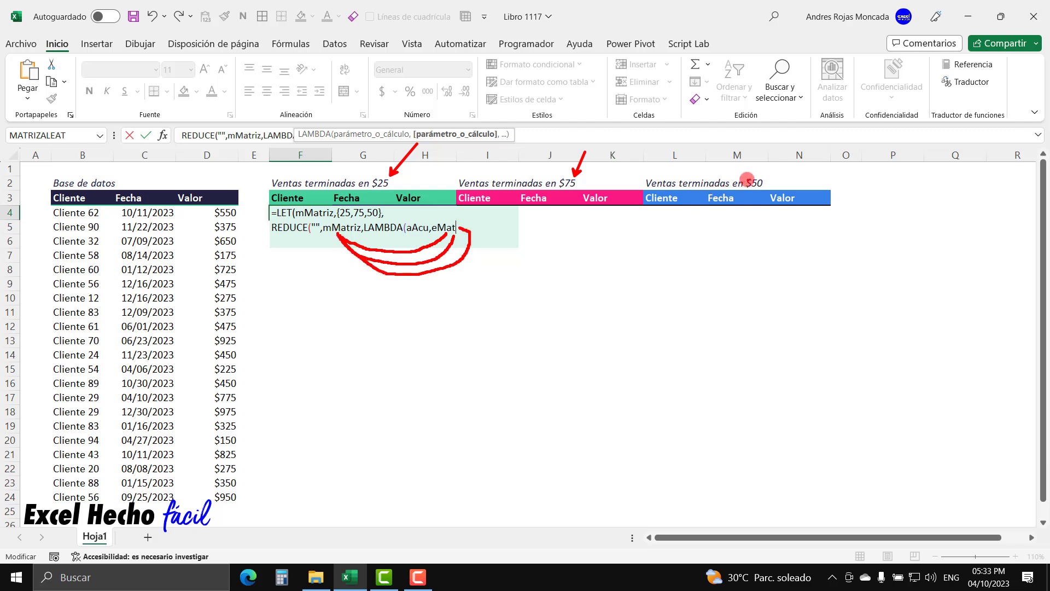
left_click_drag(762, 173, 786, 149)
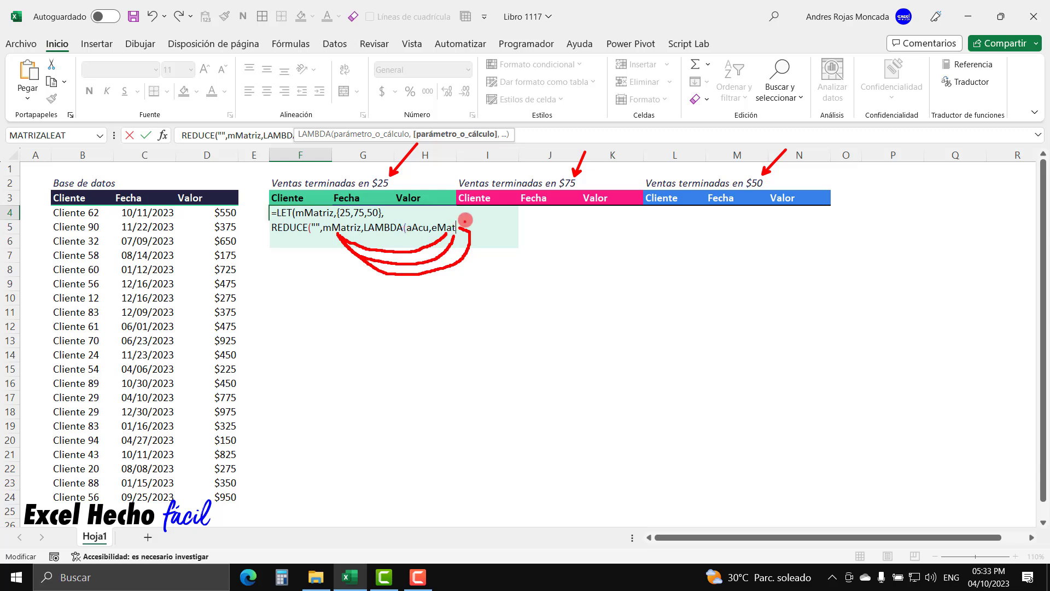
left_click_drag(466, 221, 659, 239)
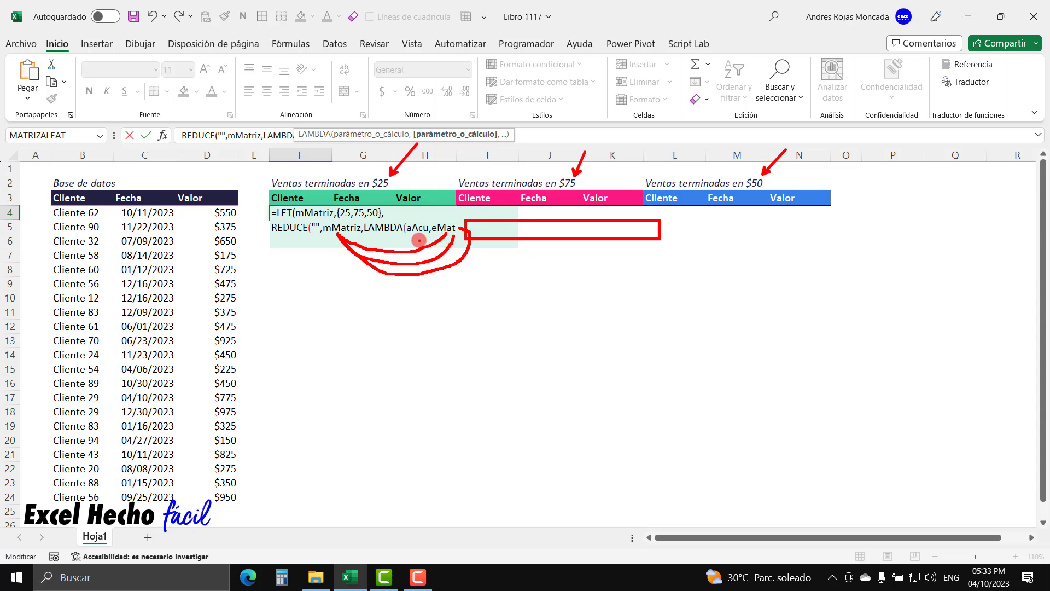
key("Escape")
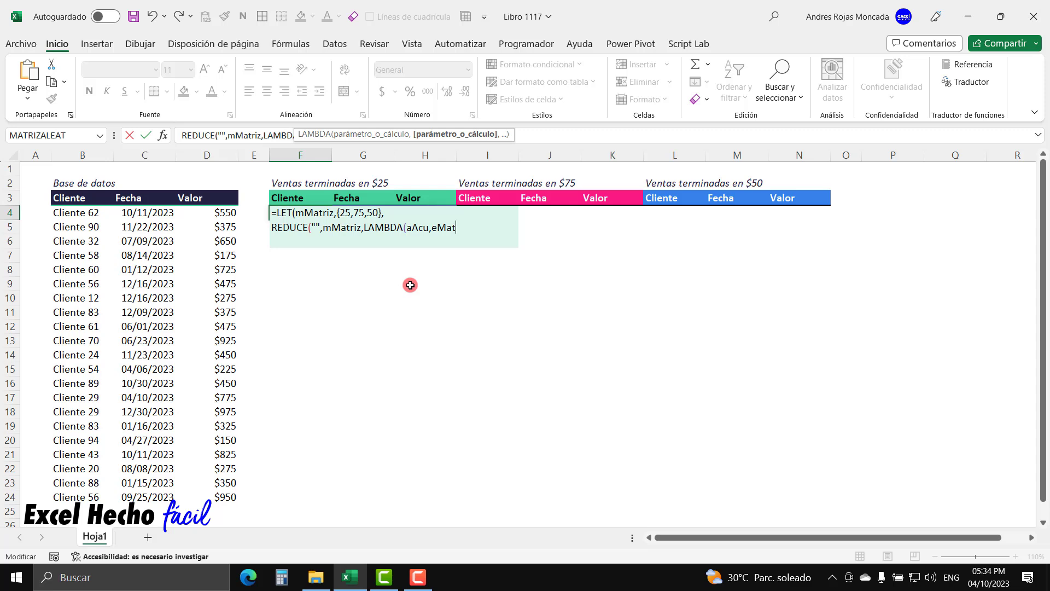
Step: Start the LAMBDA calculation with APILARH, using aAcu as its first array
type(",")
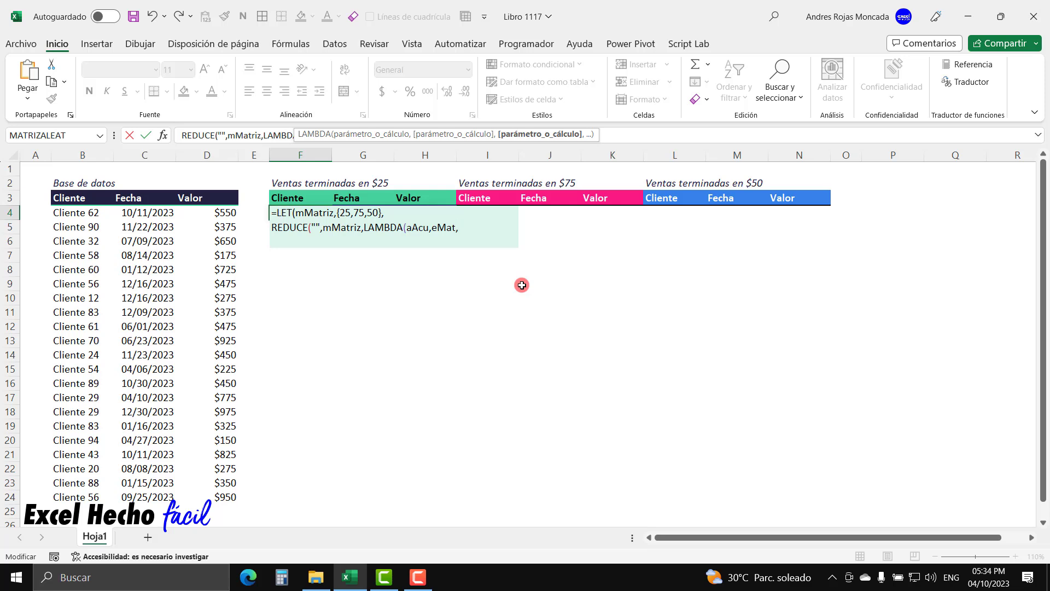
type("apil")
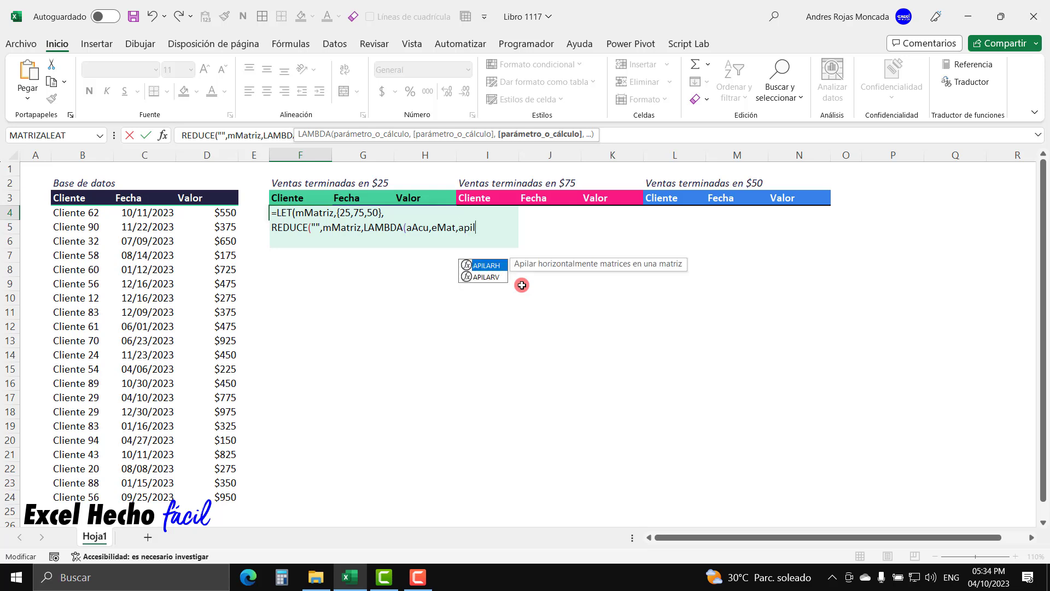
key("Tab")
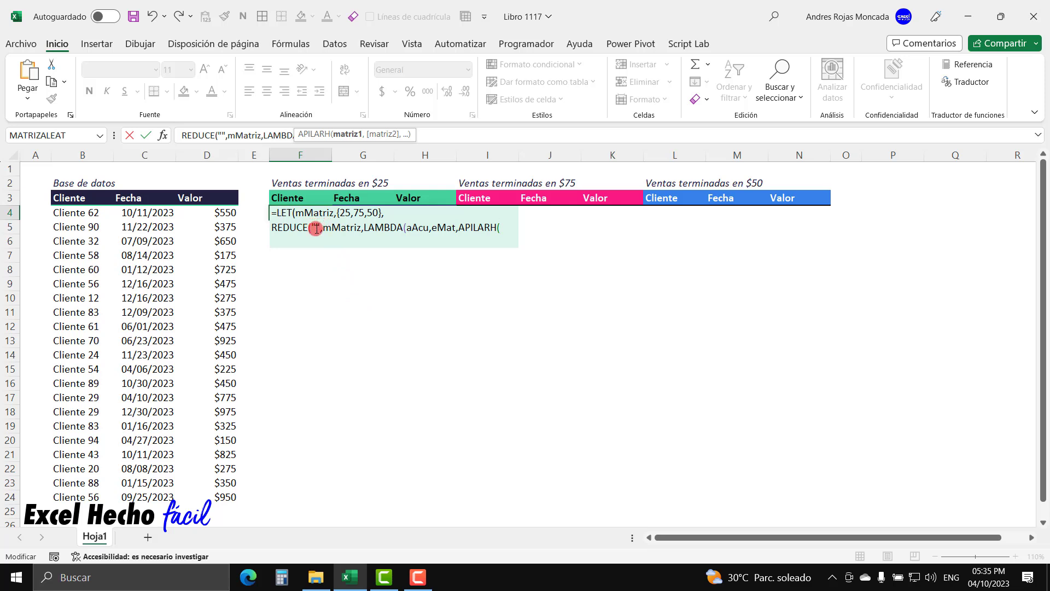
type("aAcu")
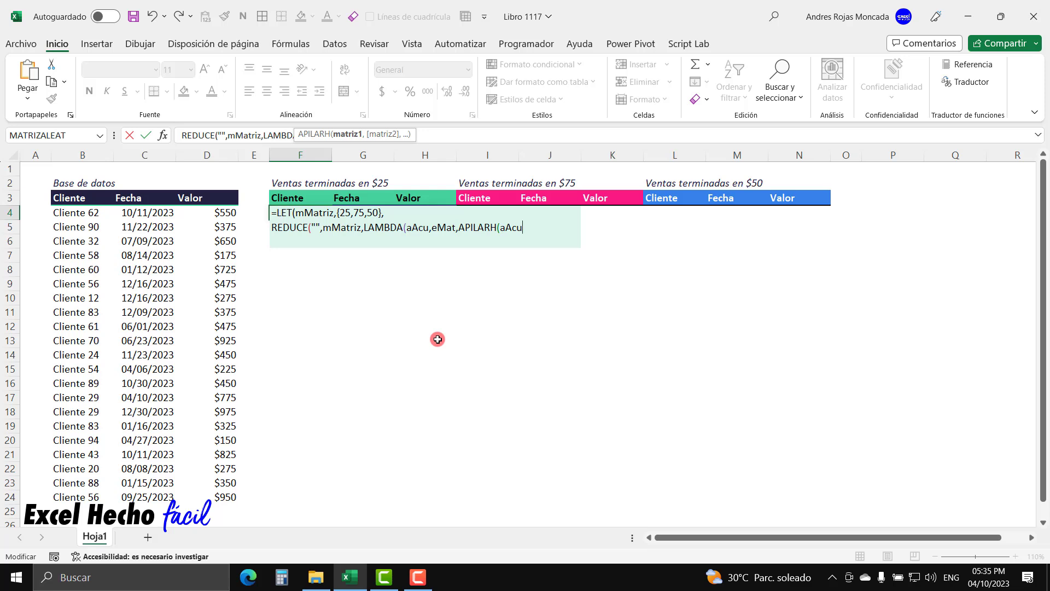
type(",")
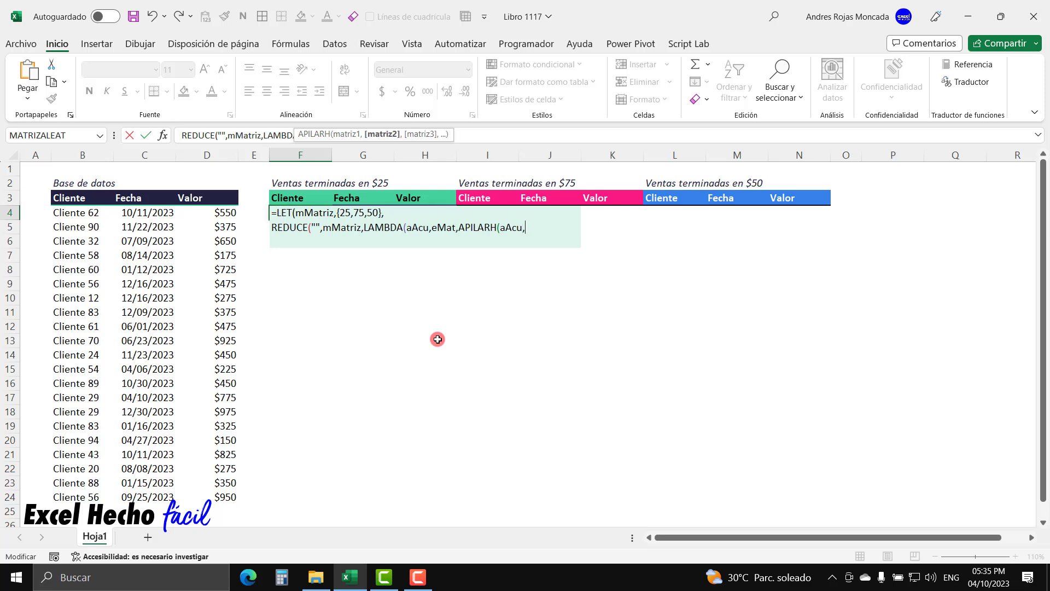
Step: Nest a FILTRAR function as APILARH's second array, with B4:D24 as the range to filter
type("fil")
key("Down")
key("Down")
key("Tab")
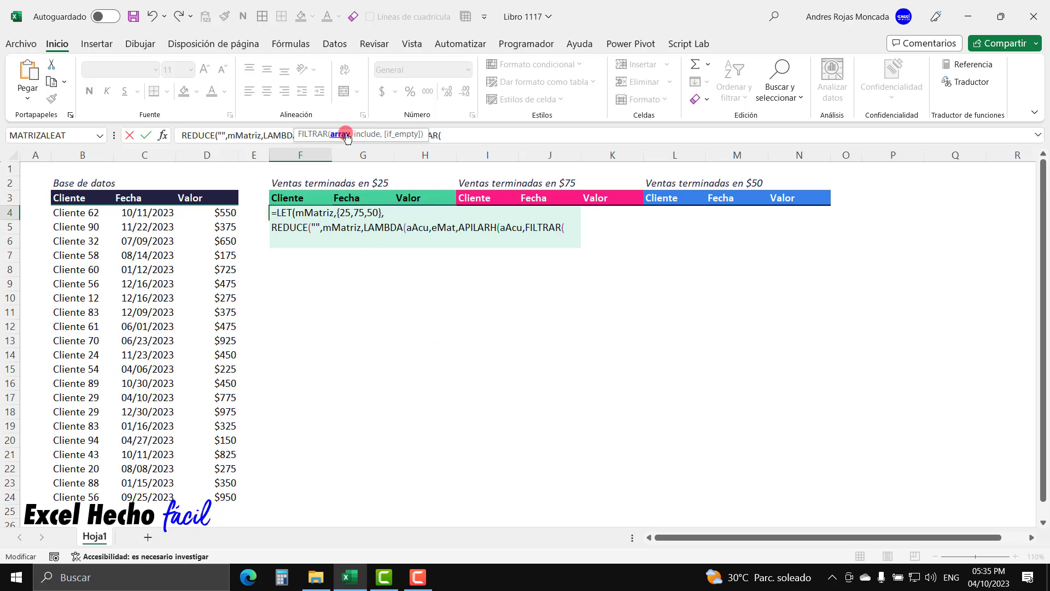
left_click_drag(82, 211, 211, 498)
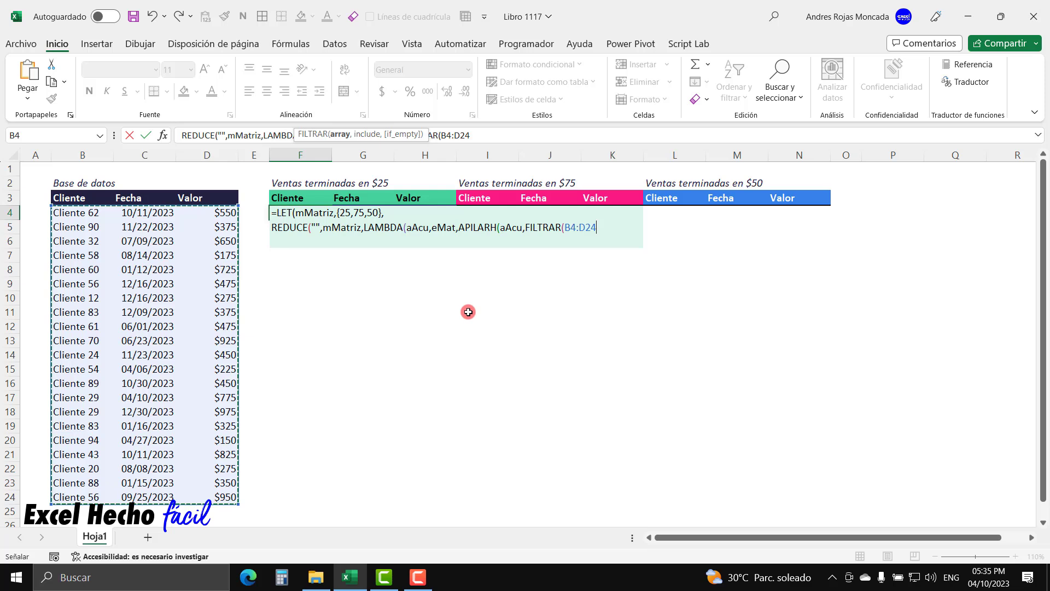
type(",")
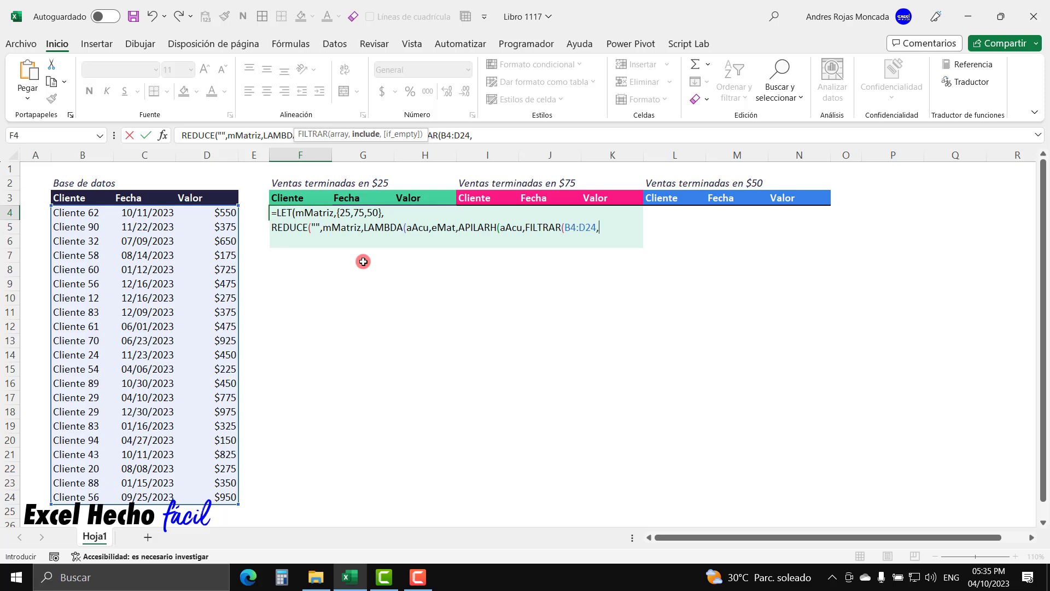
Step: Set the FILTRAR condition to DERECHA(D4:D24,2)*1=eMat and close the parentheses of all open functions
type("der")
key("Tab")
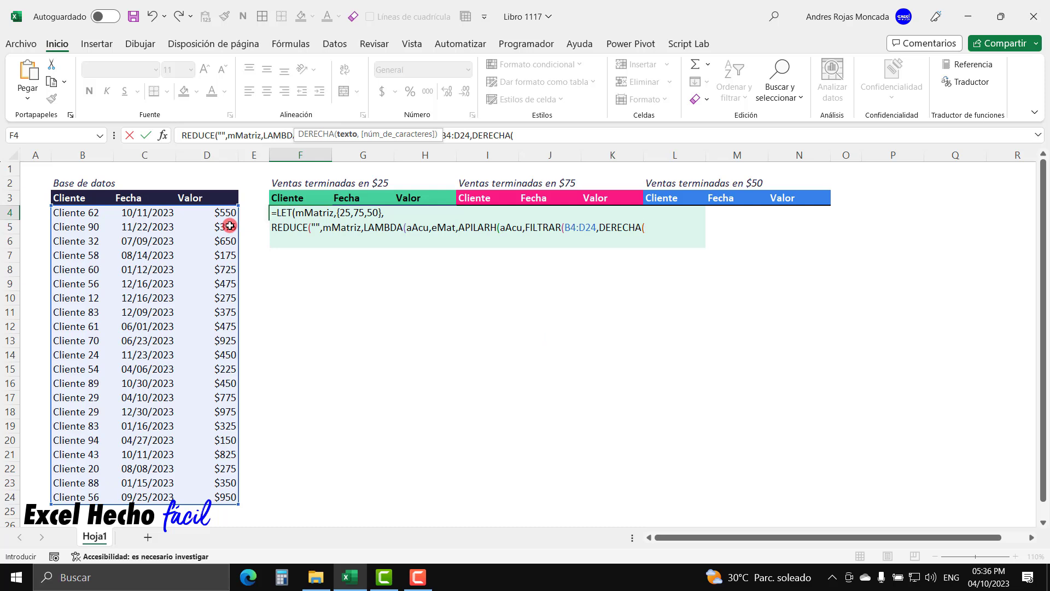
left_click_drag(224, 212, 227, 497)
type(",2")
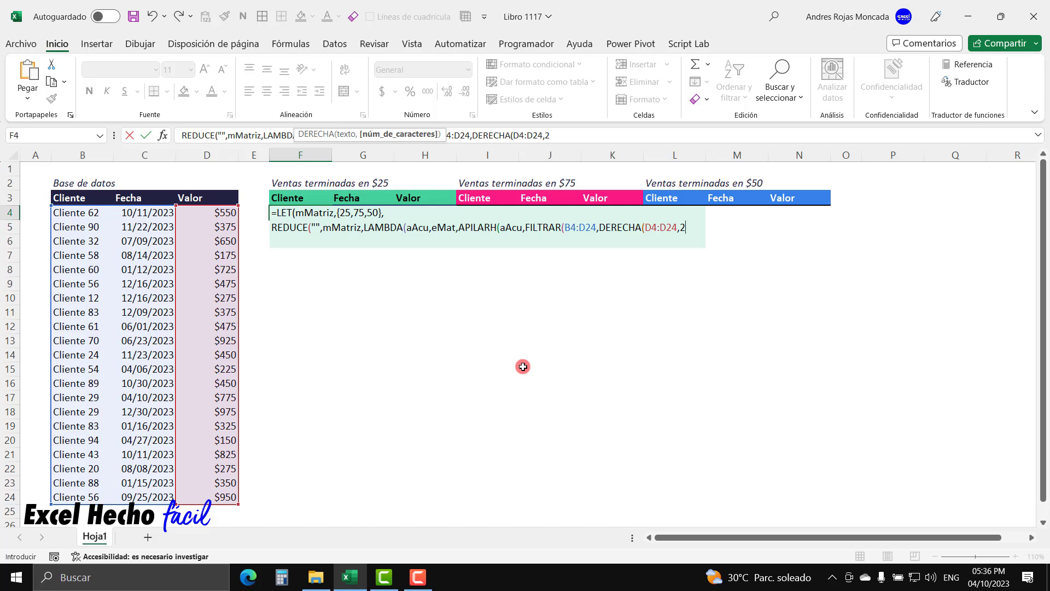
type(")*1")
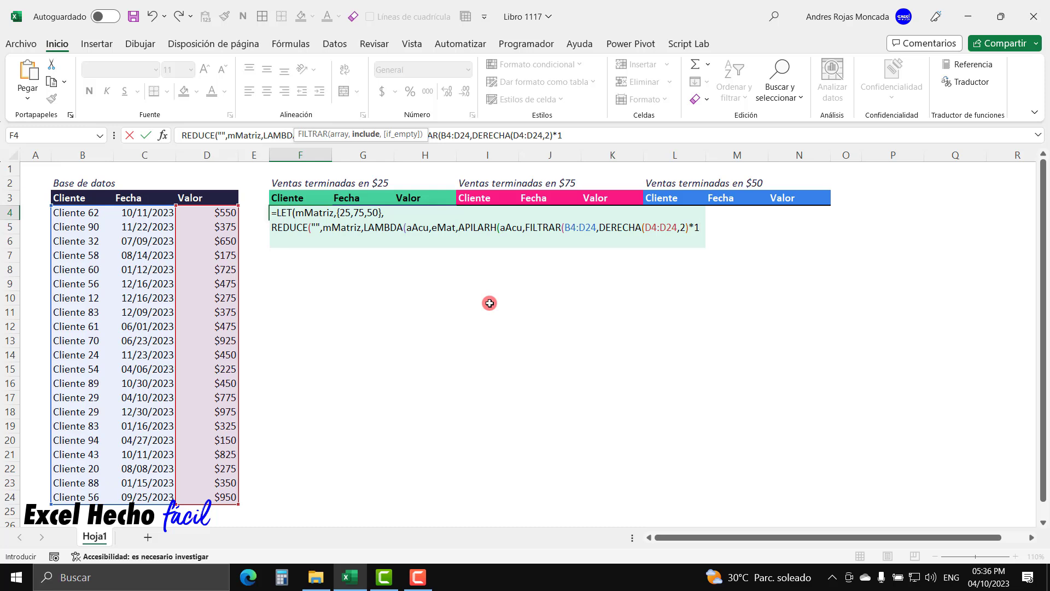
type("=")
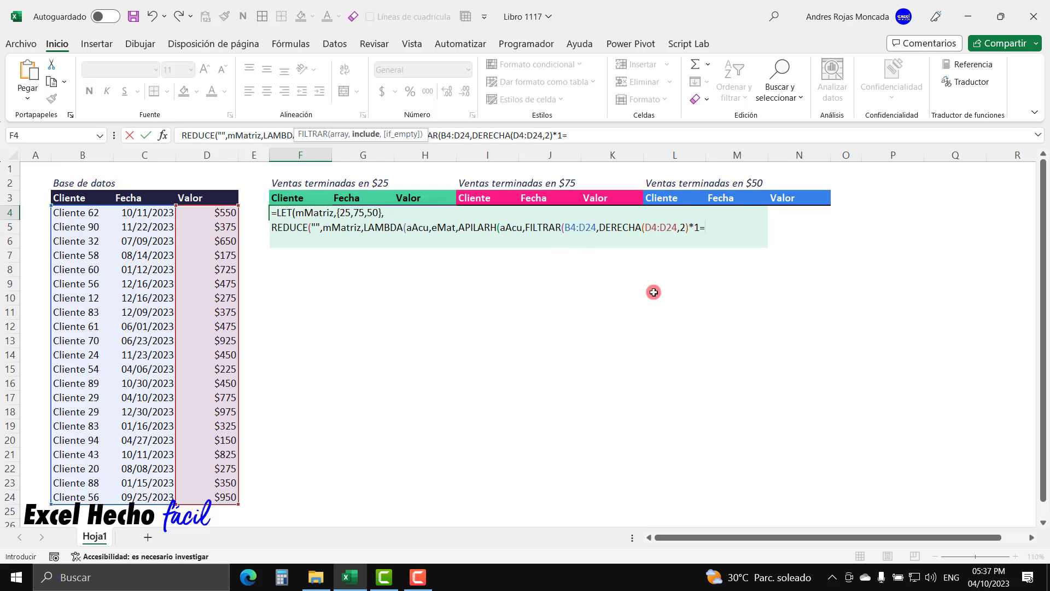
type("eMat)")
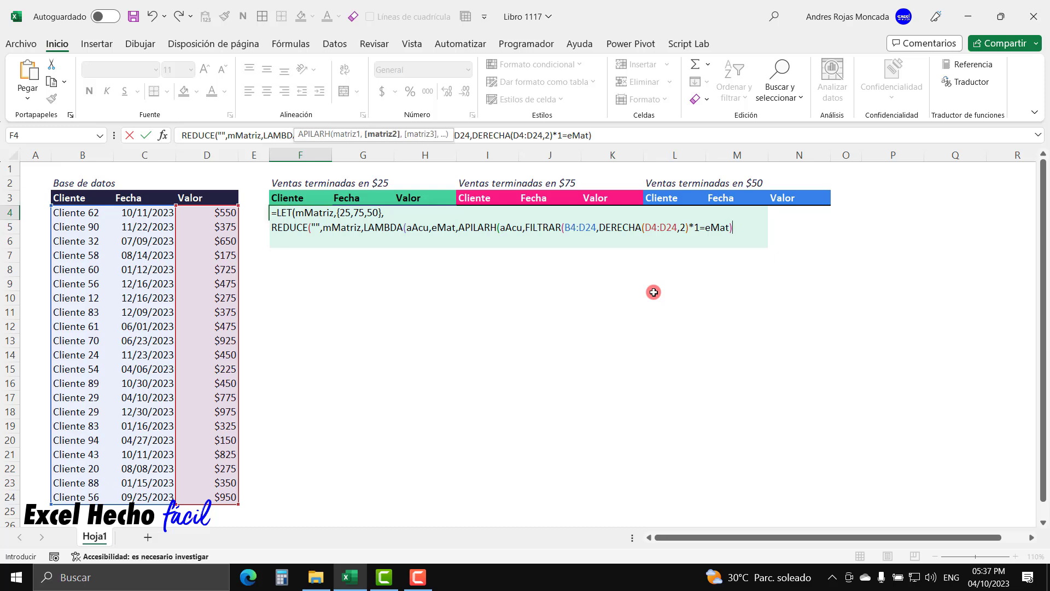
type("))")
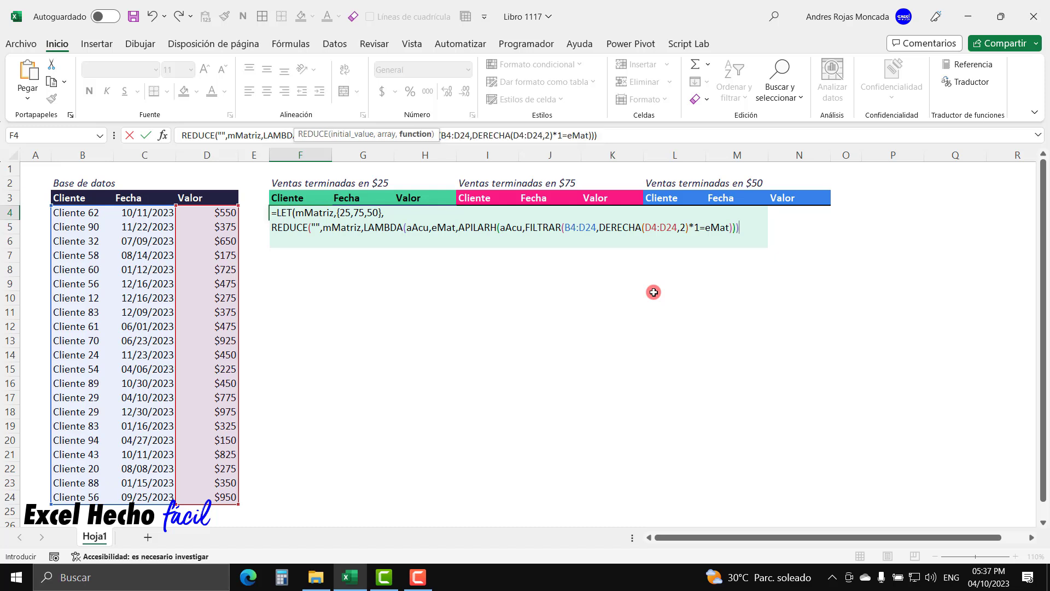
type("))")
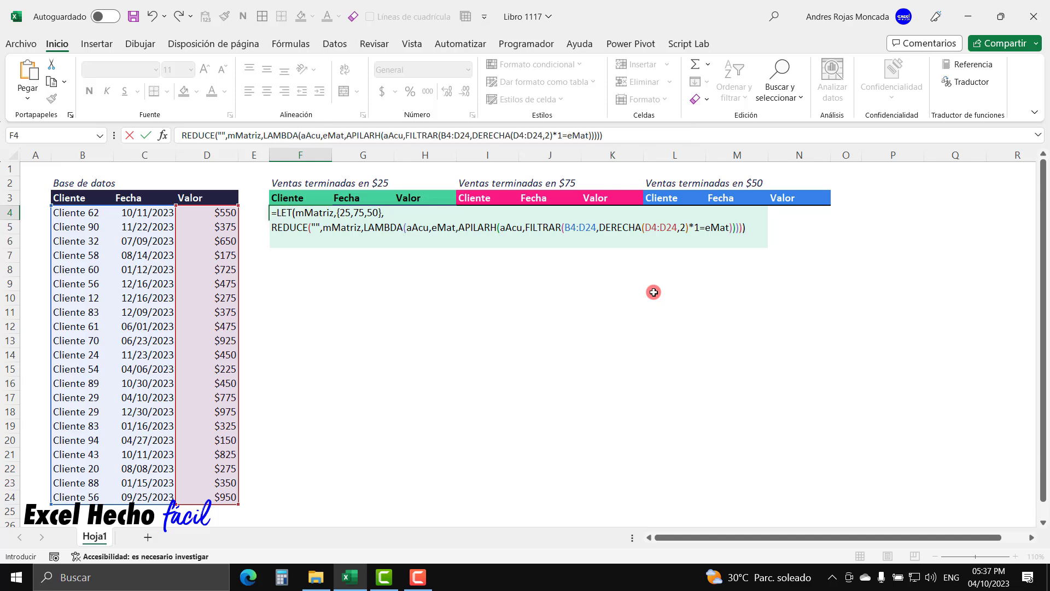
Step: Enter the formula in F4 and examine the first column of its spilled result, F4:F12
key("Return")
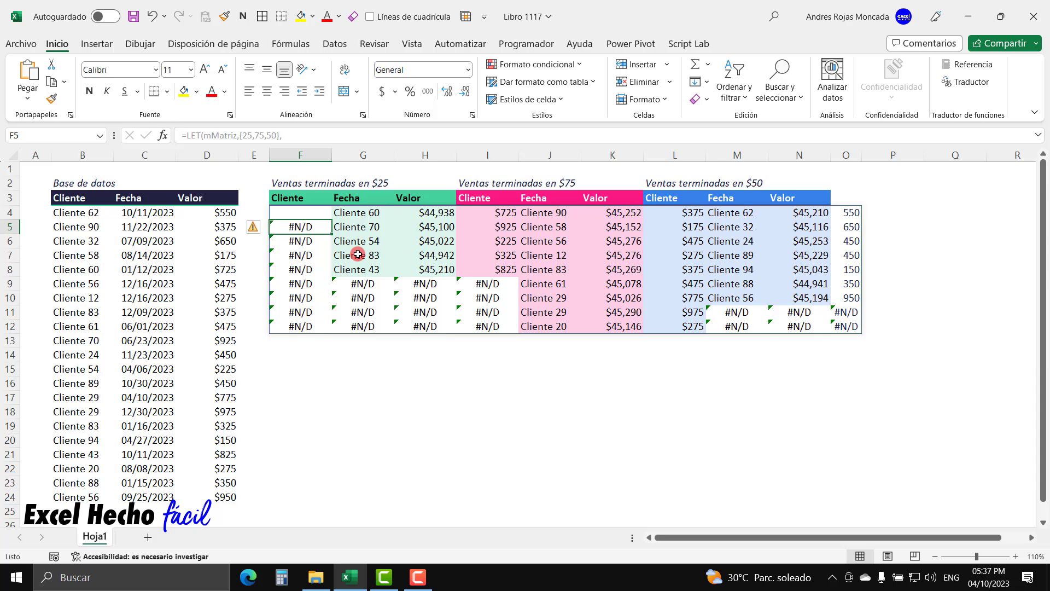
left_click_drag(310, 213, 312, 320)
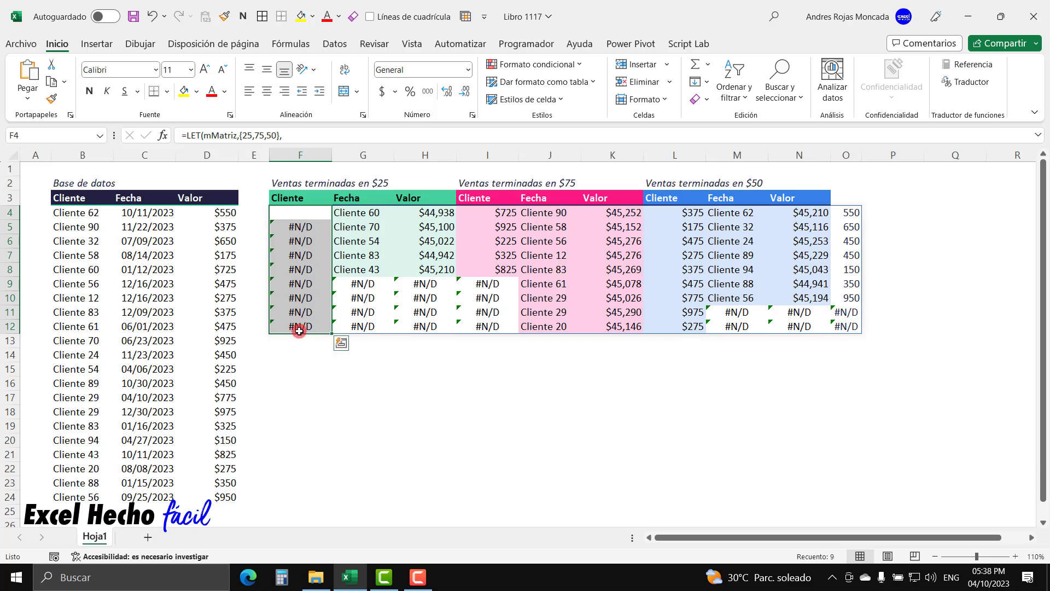
Step: Edit the F4 formula so the whole REDUCE calculation becomes a LET variable named rResultado, followed by a comma instead of LET's closing parenthesis
left_click(306, 214)
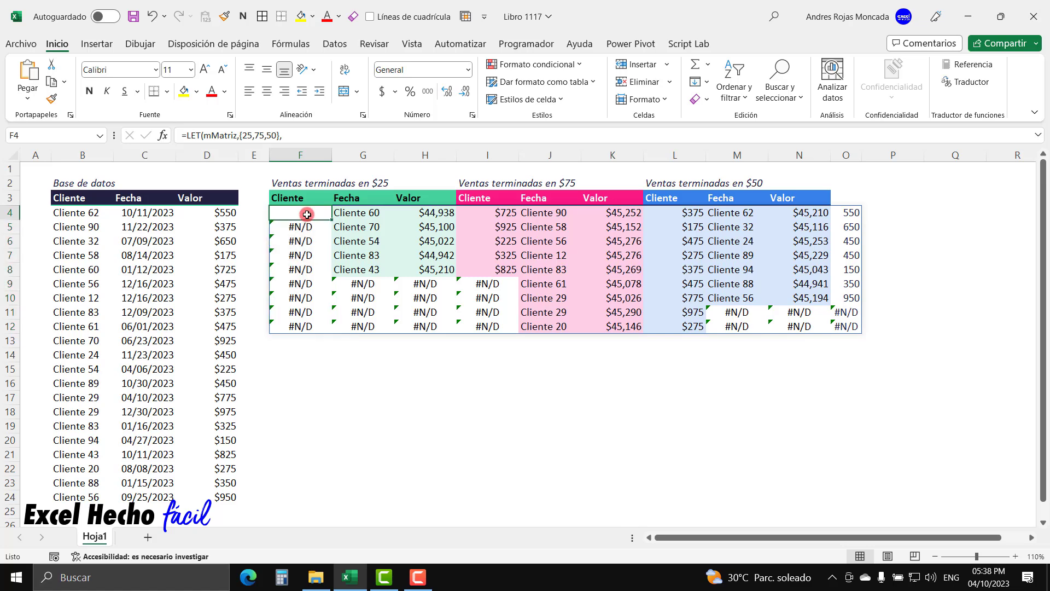
key("F2")
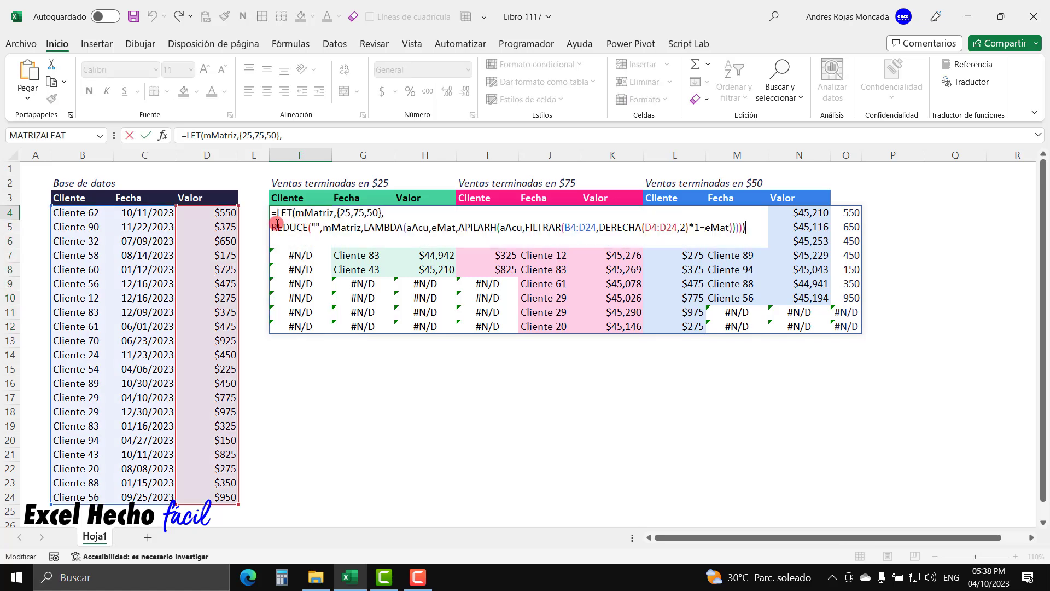
left_click(271, 227)
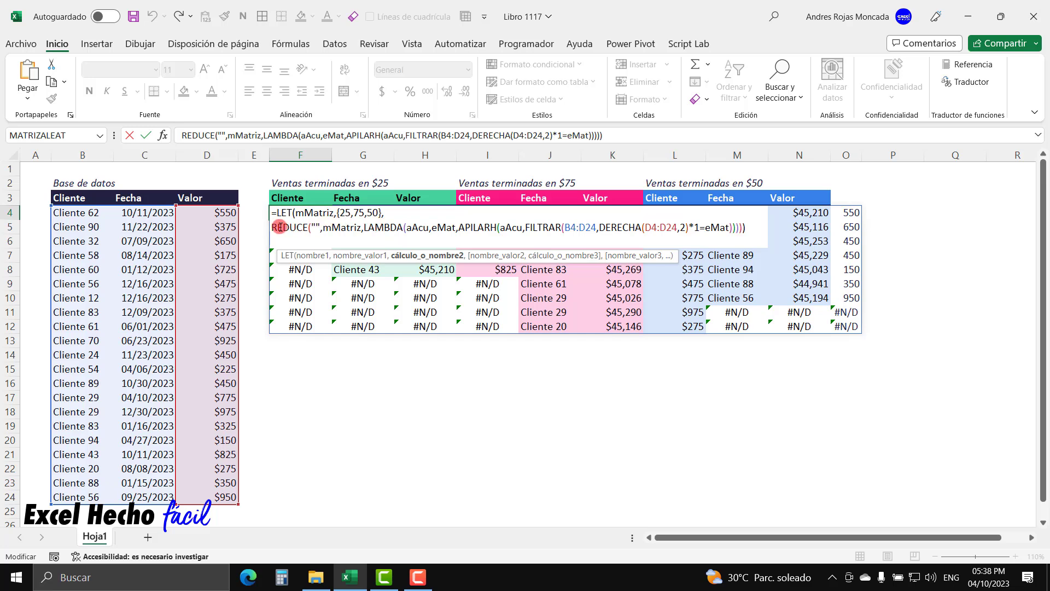
left_click(751, 229)
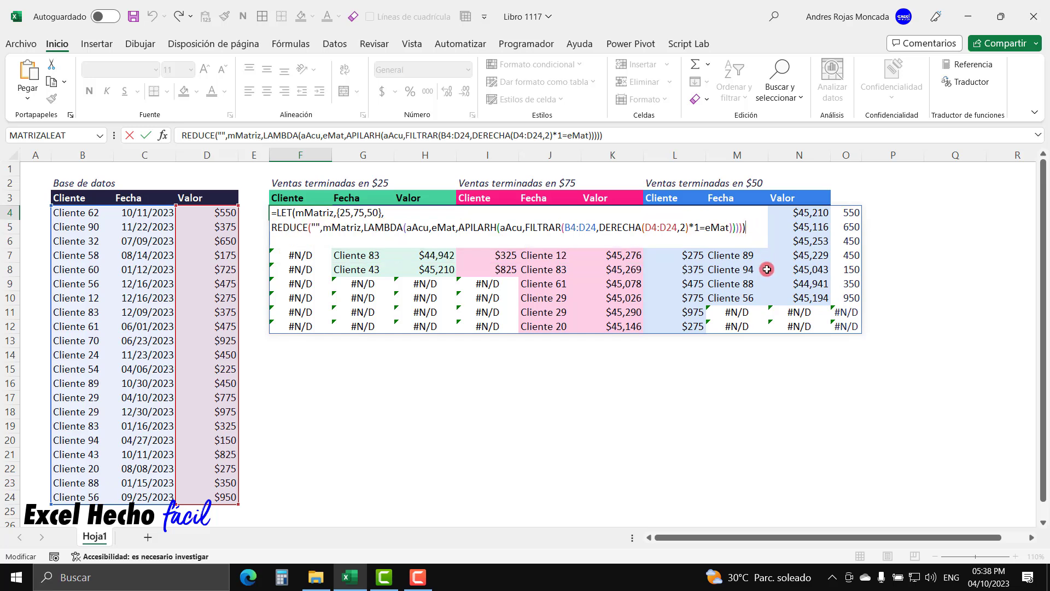
key("BackSpace")
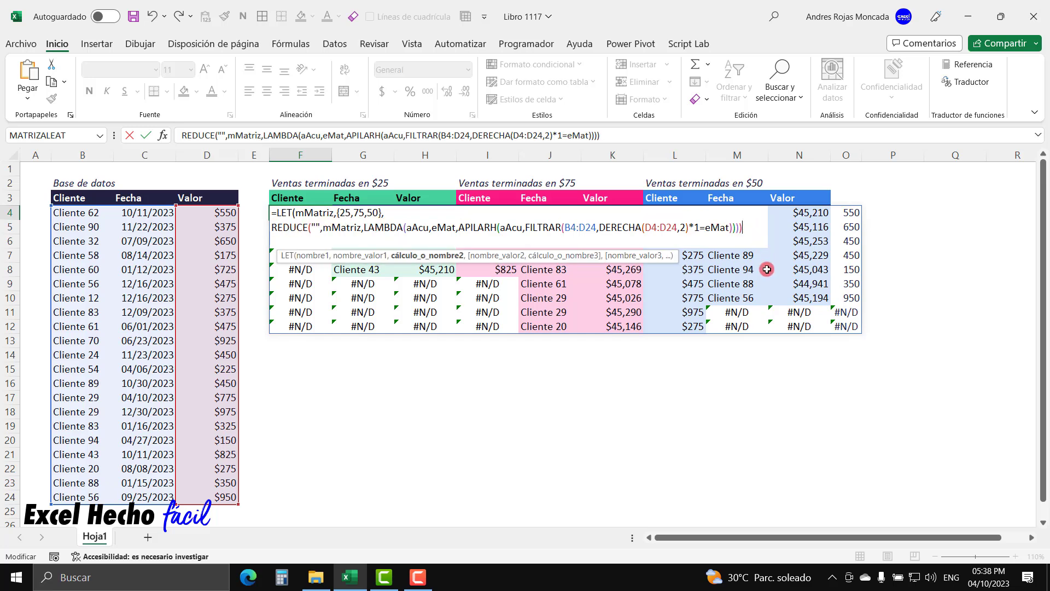
left_click(273, 228)
type("rResulk")
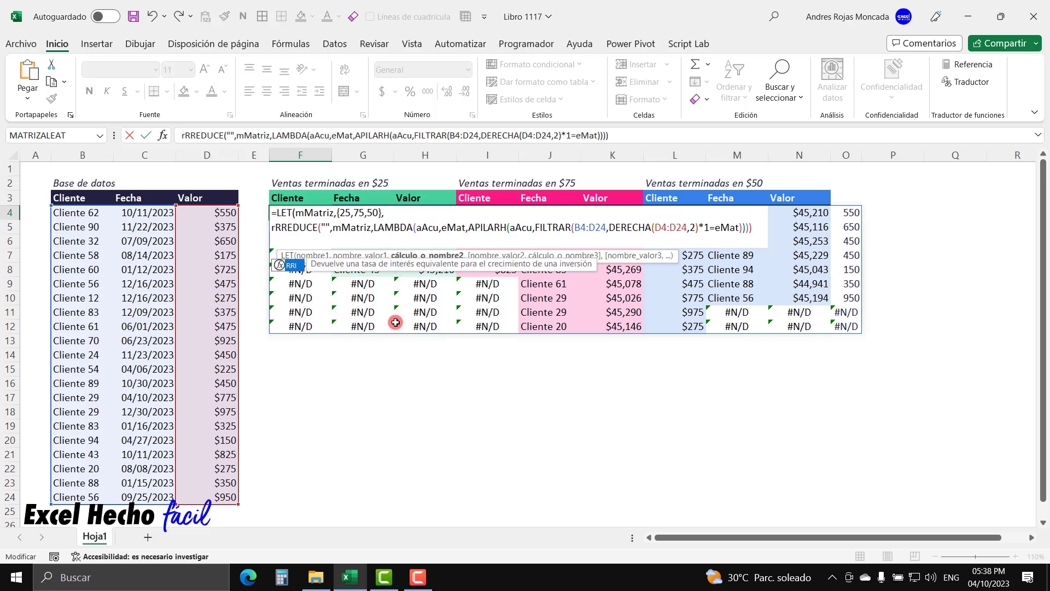
key("BackSpace")
type("tado,")
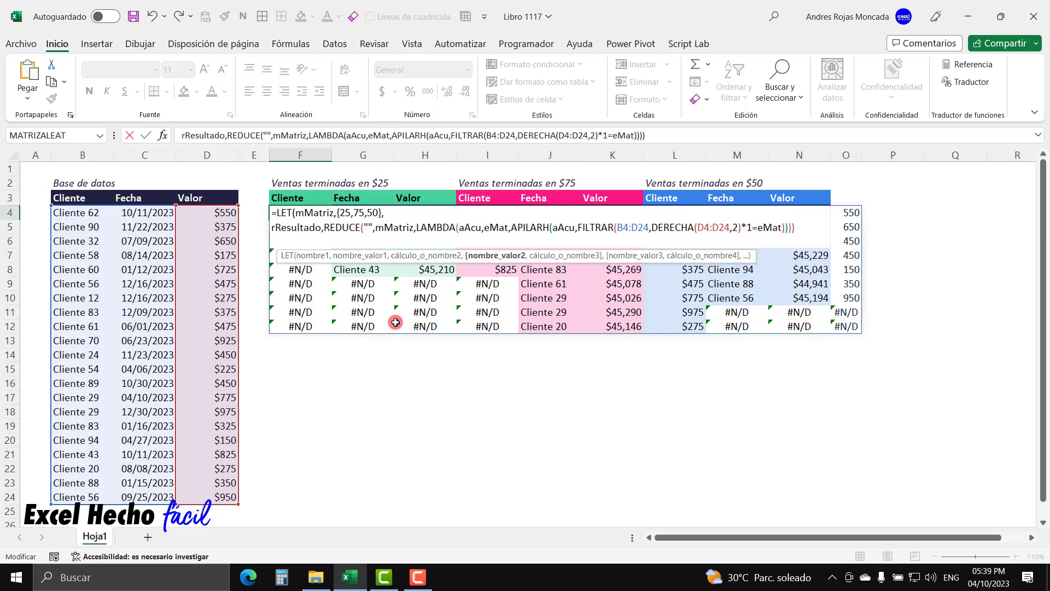
left_click(488, 255)
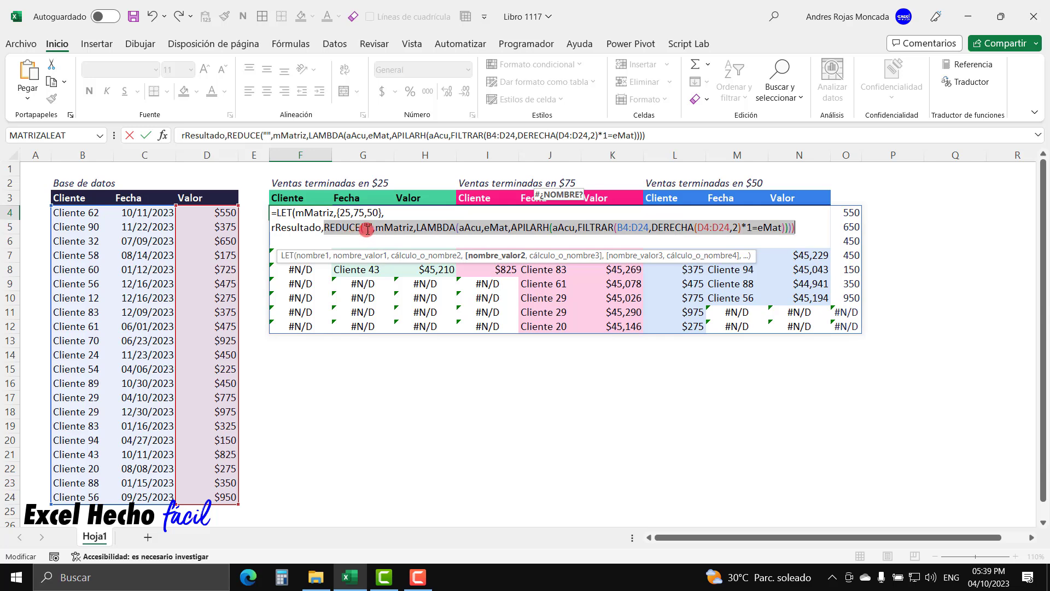
left_click(804, 237)
type("),")
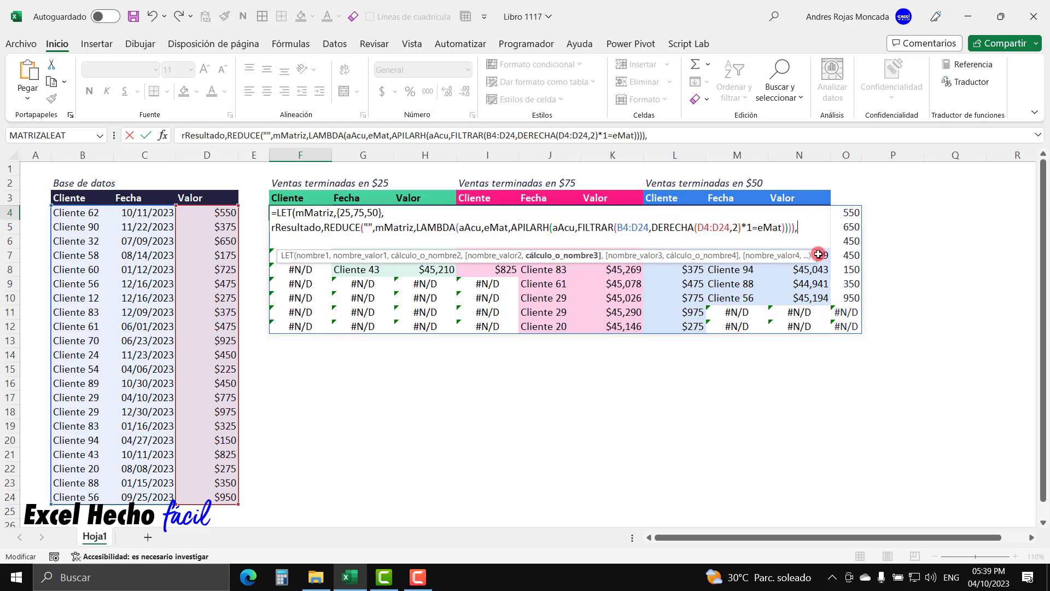
Step: Add EXCLUIR(rResultado,0,1) on a new line as LET's final calculation, close LET and enter the formula
key("alt+Return")
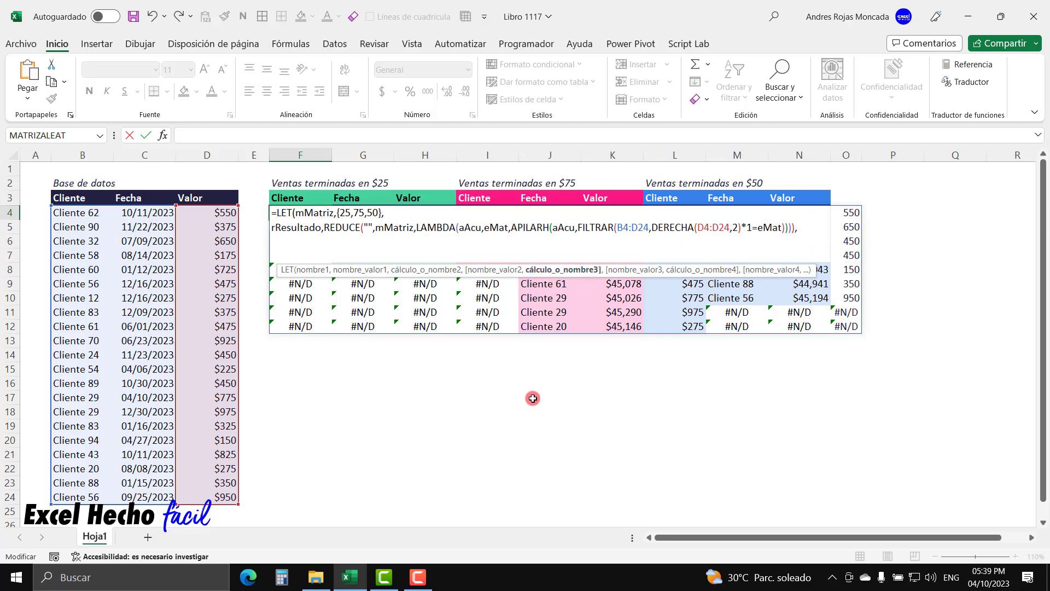
type("exclui")
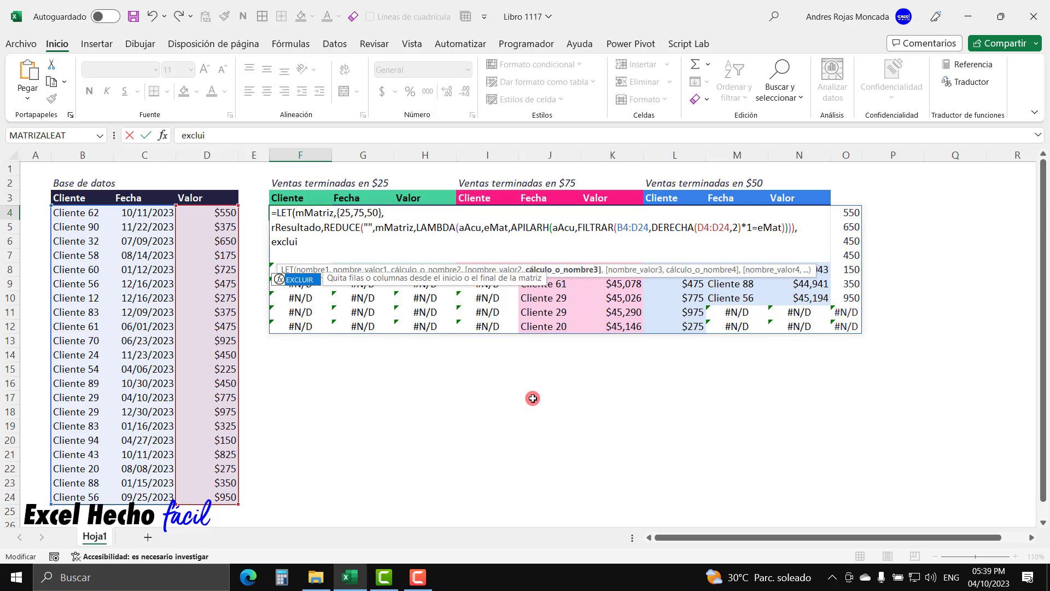
key("Tab")
type("r")
key("Tab")
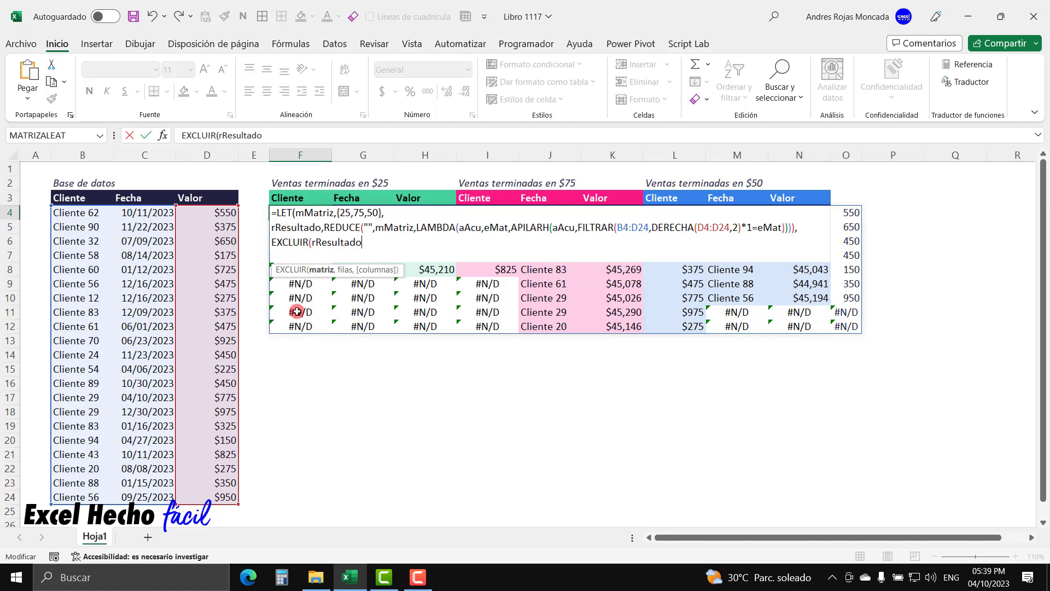
type(",0,")
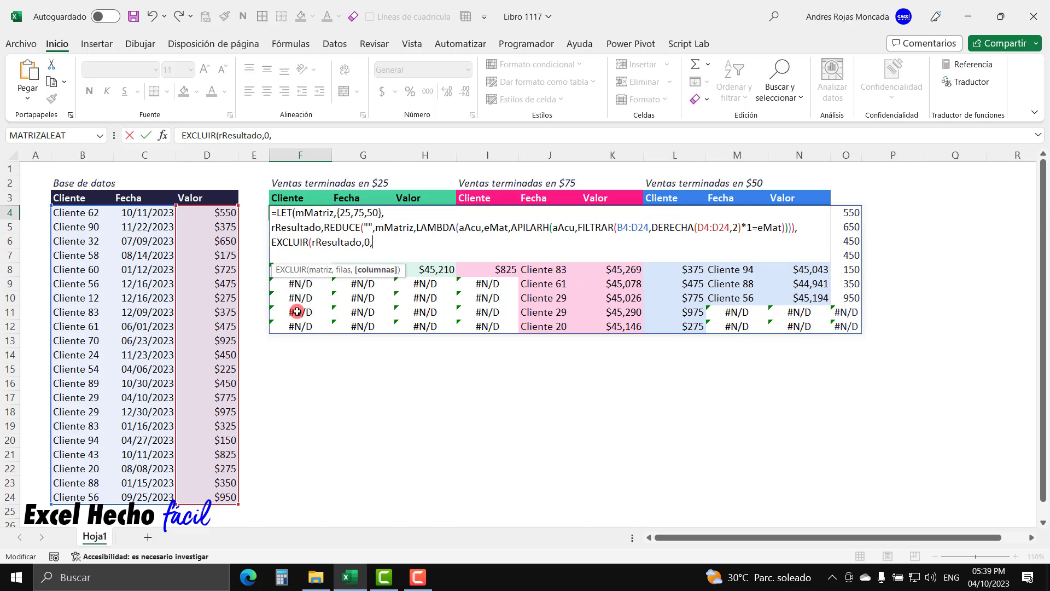
type("1")
type(")")
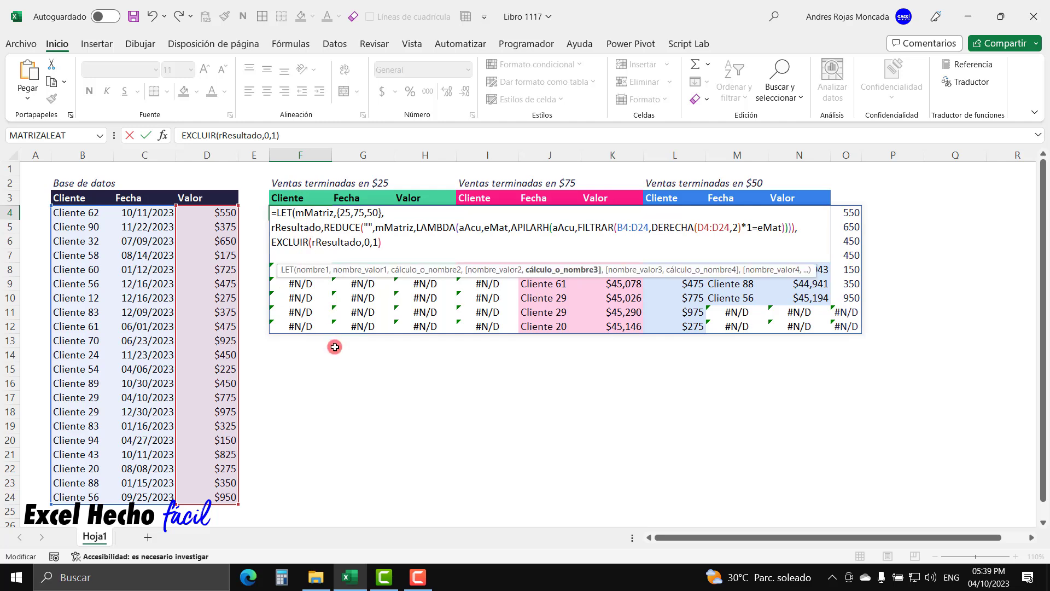
type(")")
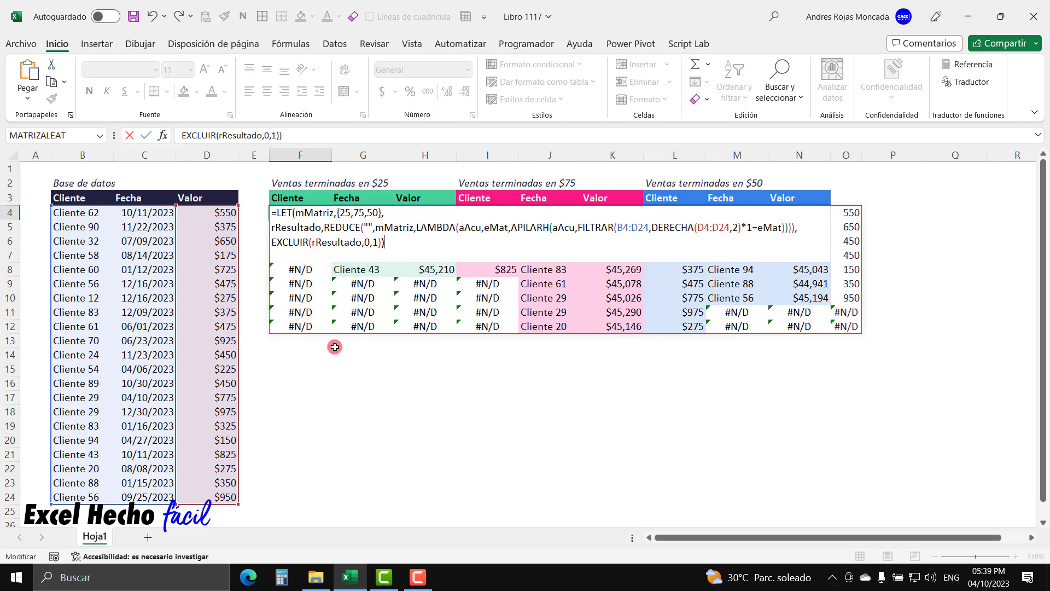
key("Return")
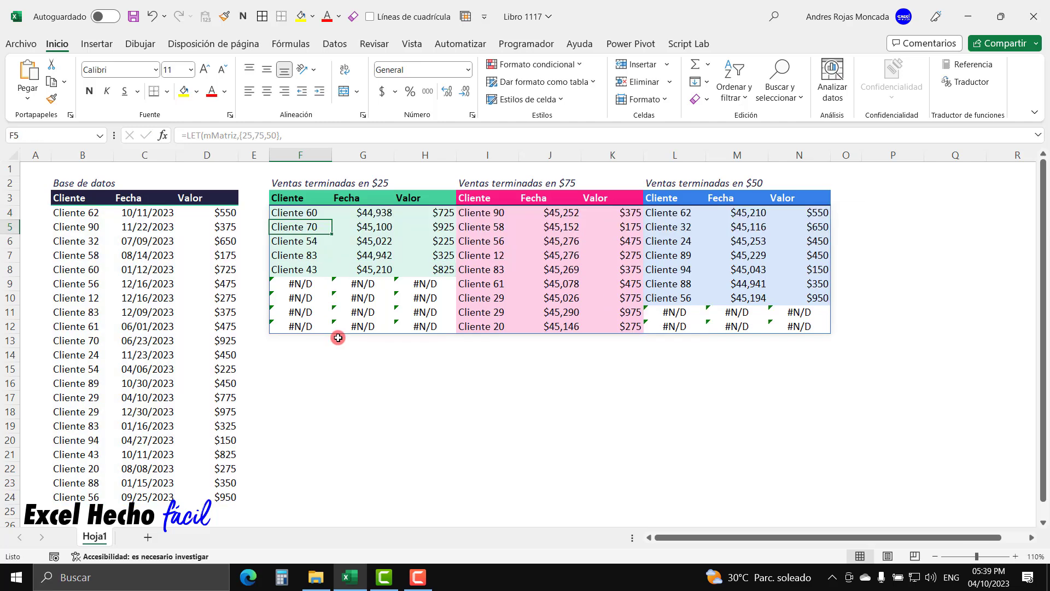
Step: Examine the spilled tables, including the cells F9:H12 and L11:N12 below the $25 and $50 records
left_click_drag(305, 212, 809, 325)
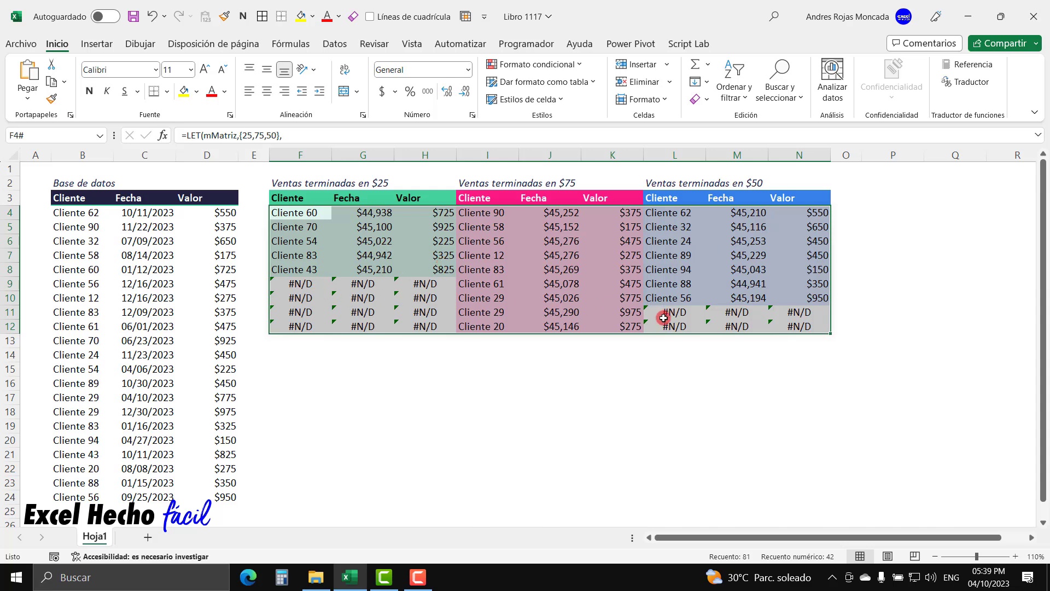
left_click_drag(490, 216, 619, 333)
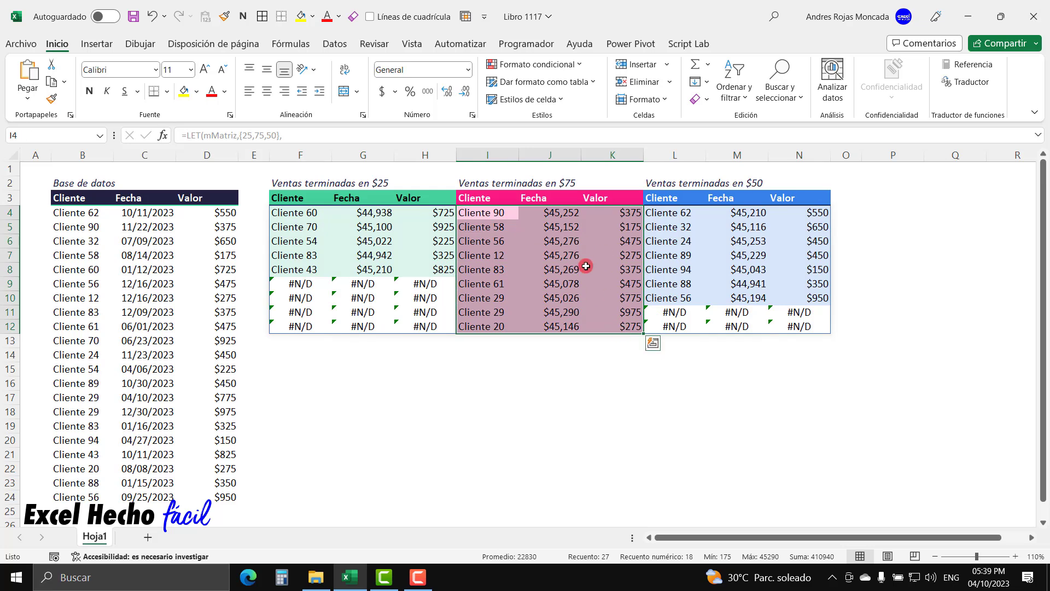
left_click_drag(304, 214, 443, 324)
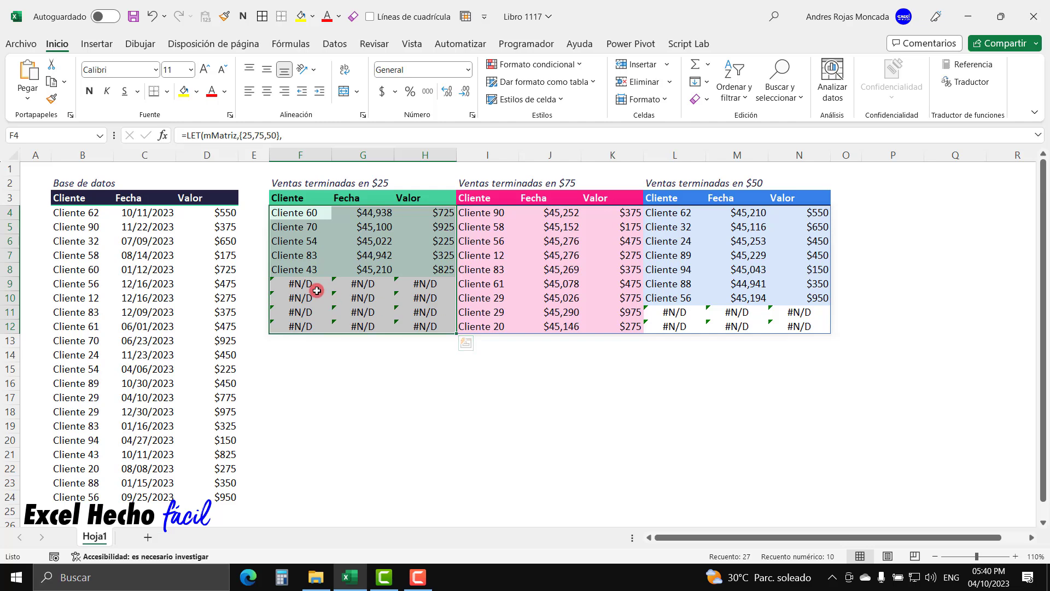
left_click_drag(302, 284, 429, 322)
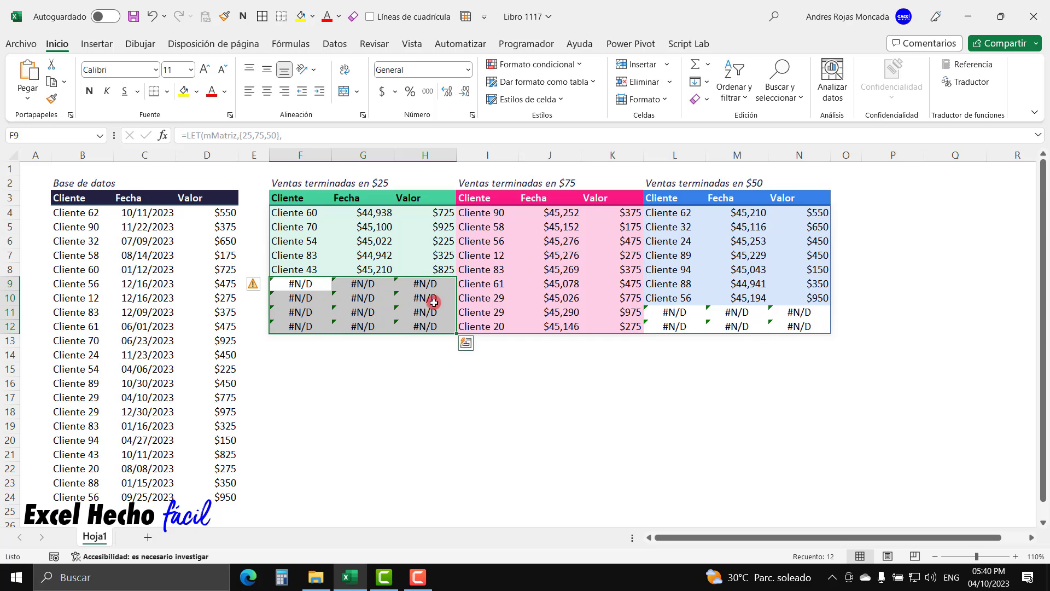
left_click_drag(670, 312, 822, 323)
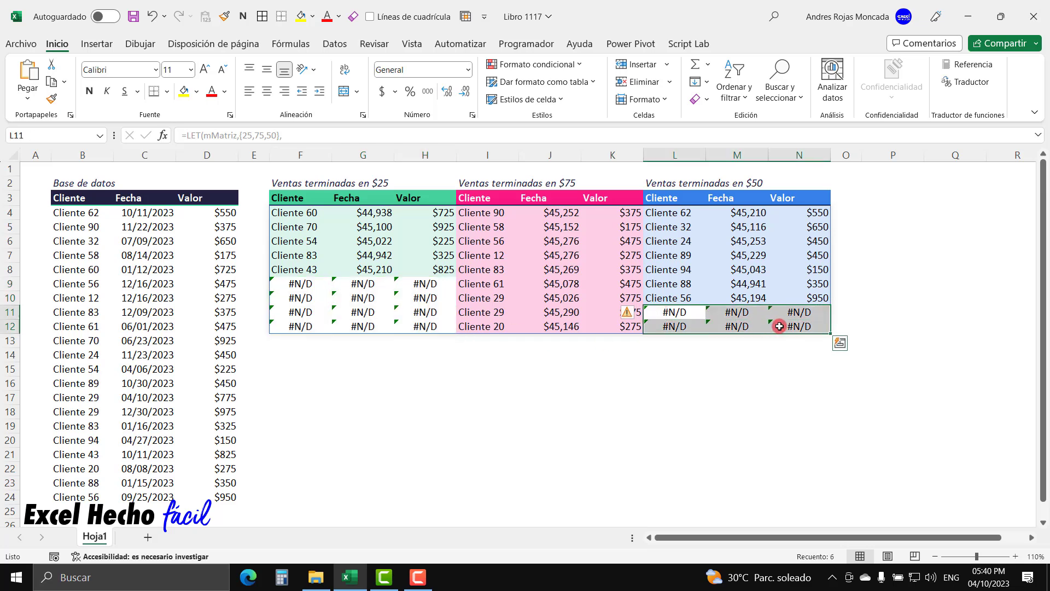
Step: Wrap the EXCLUIR calculation of the F4 formula in SI.ERROR with "" as the value if error, and enter the formula
left_click(311, 216)
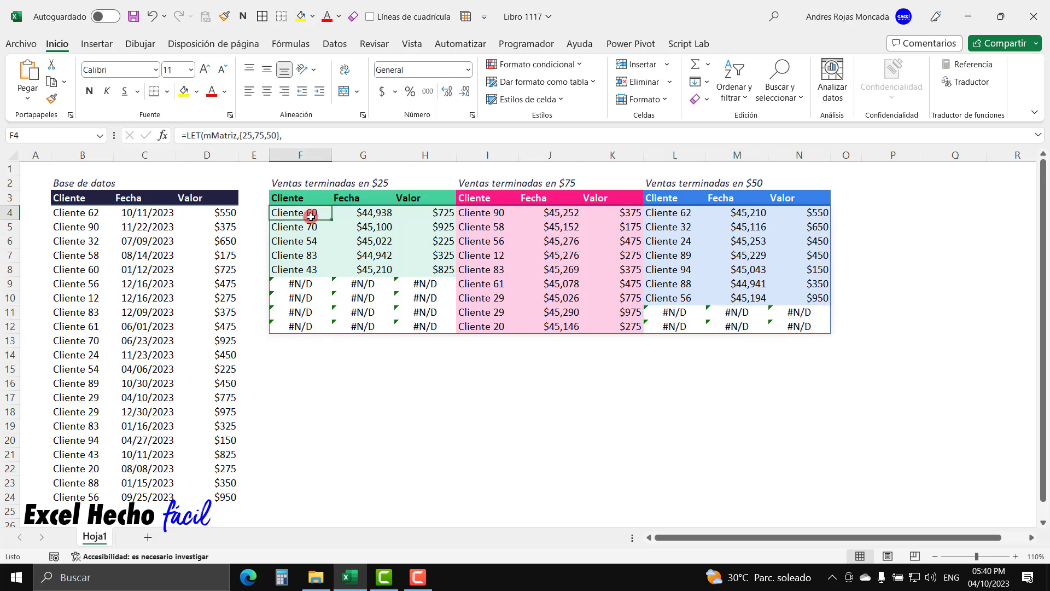
double_click(311, 216)
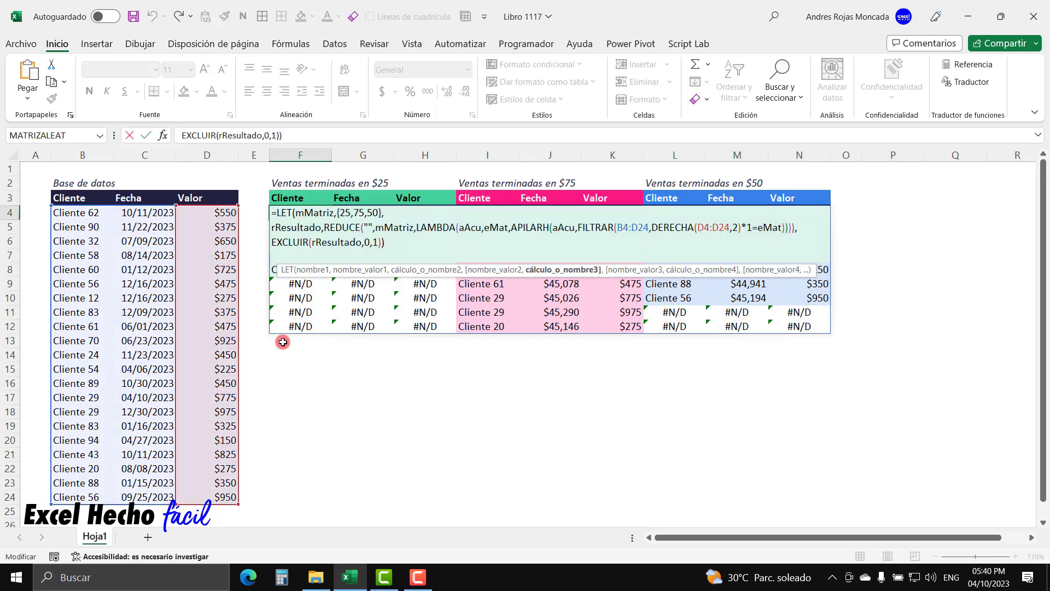
type("si")
key("Down")
key("Down")
key("Tab")
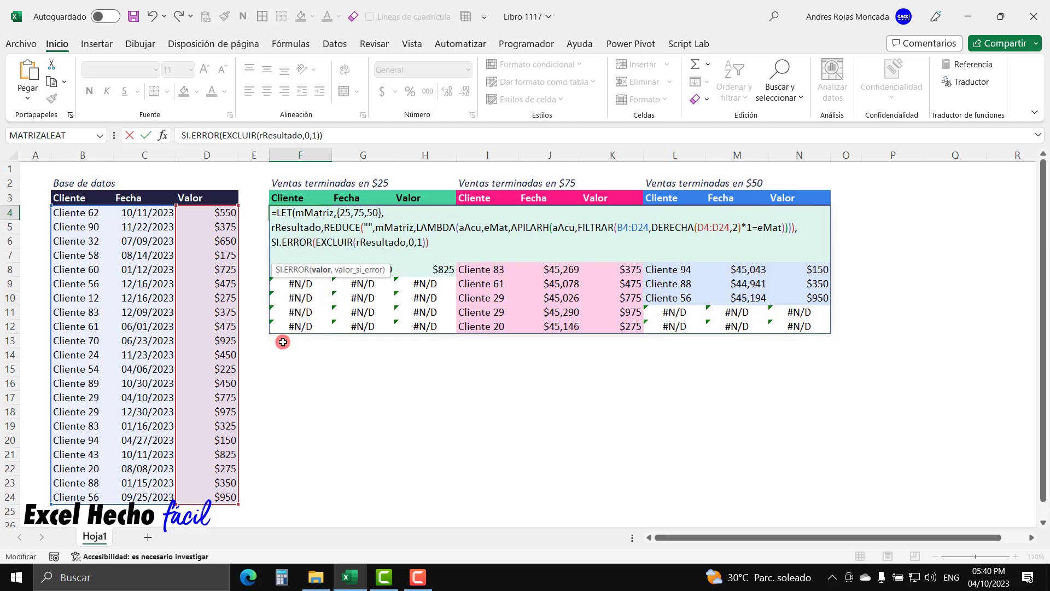
left_click(323, 270)
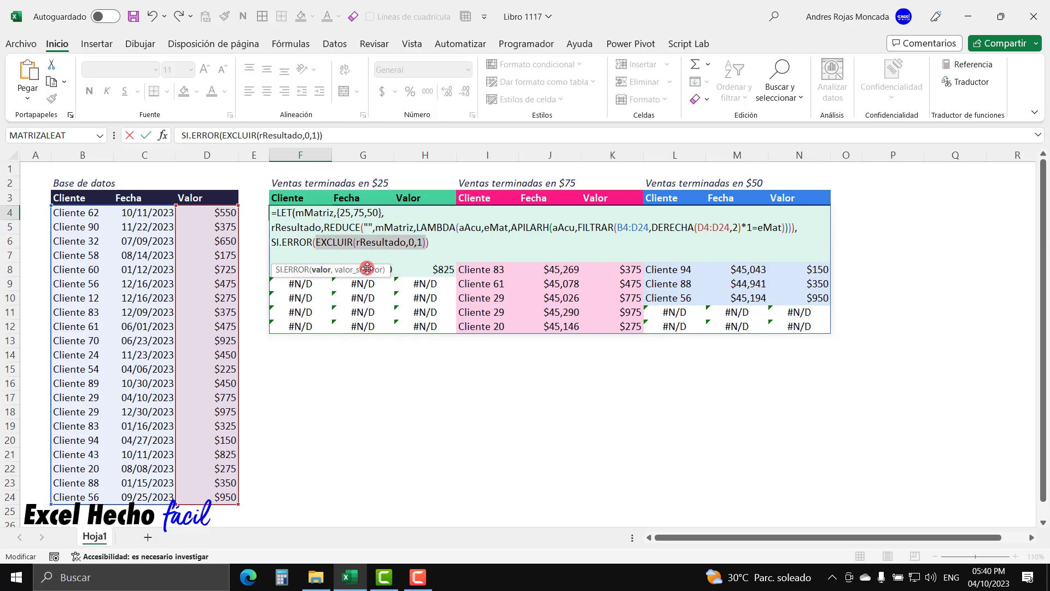
left_click(425, 244)
type(",")
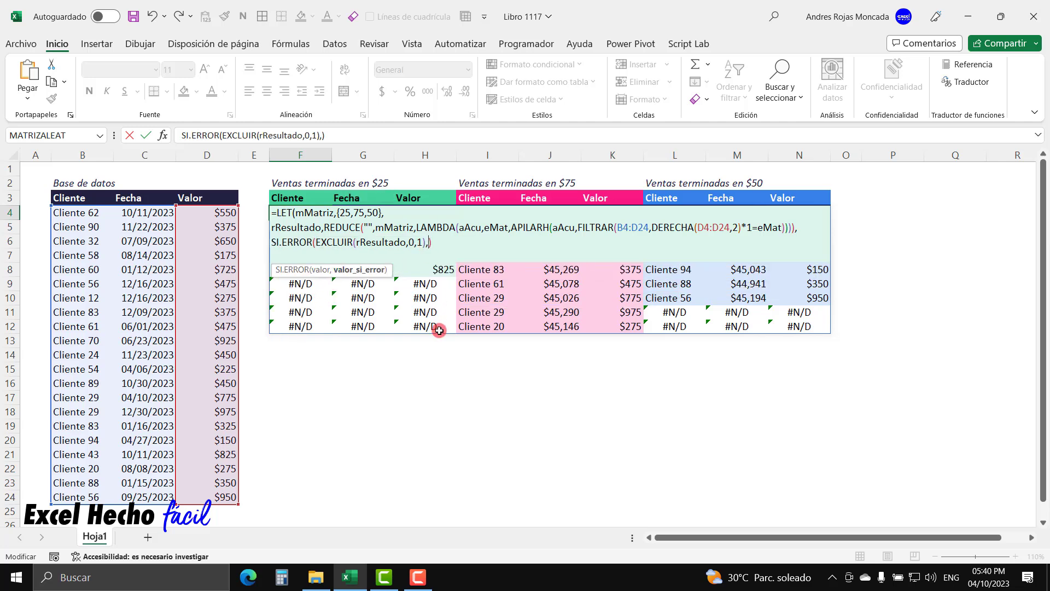
type("\"\")")
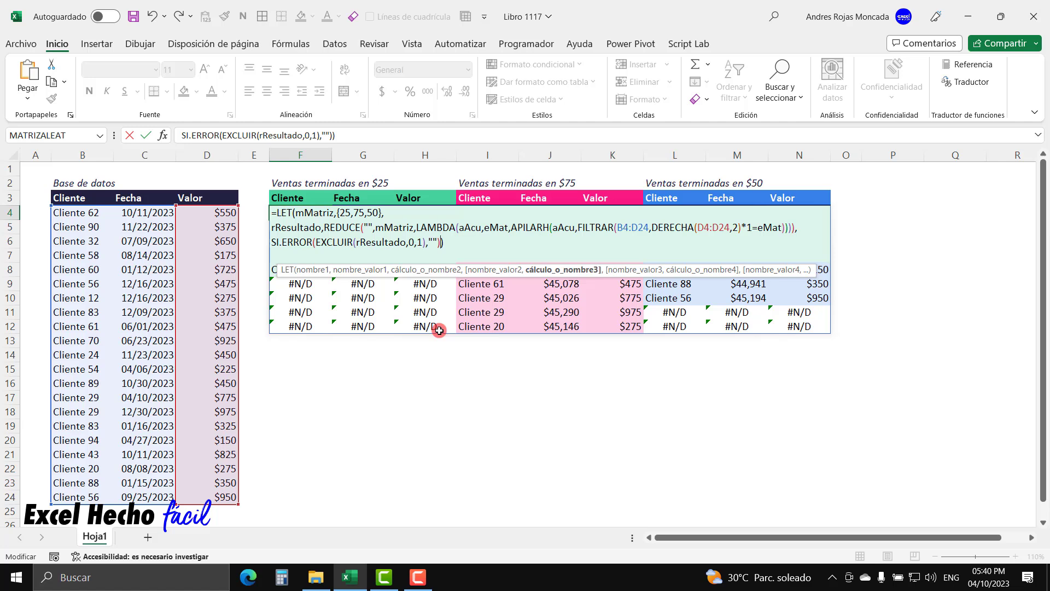
key("Return")
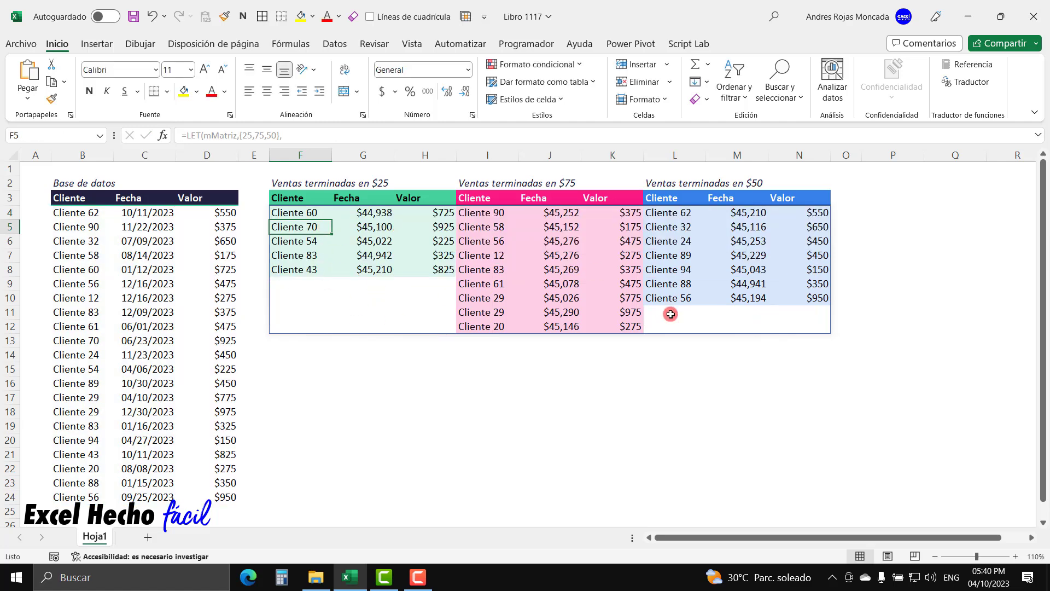
Step: Apply the Fecha corta number format to the three Fecha columns, G4:G24, J4:J24 and M4:M24
left_click_drag(375, 212, 370, 498)
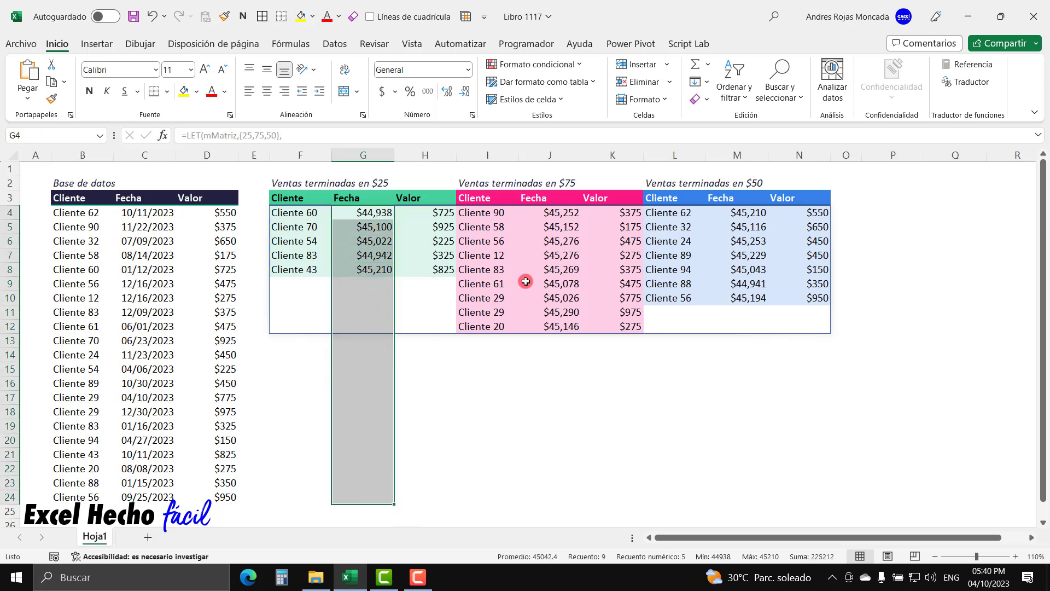
left_click_drag(559, 211, 553, 497, "ctrl")
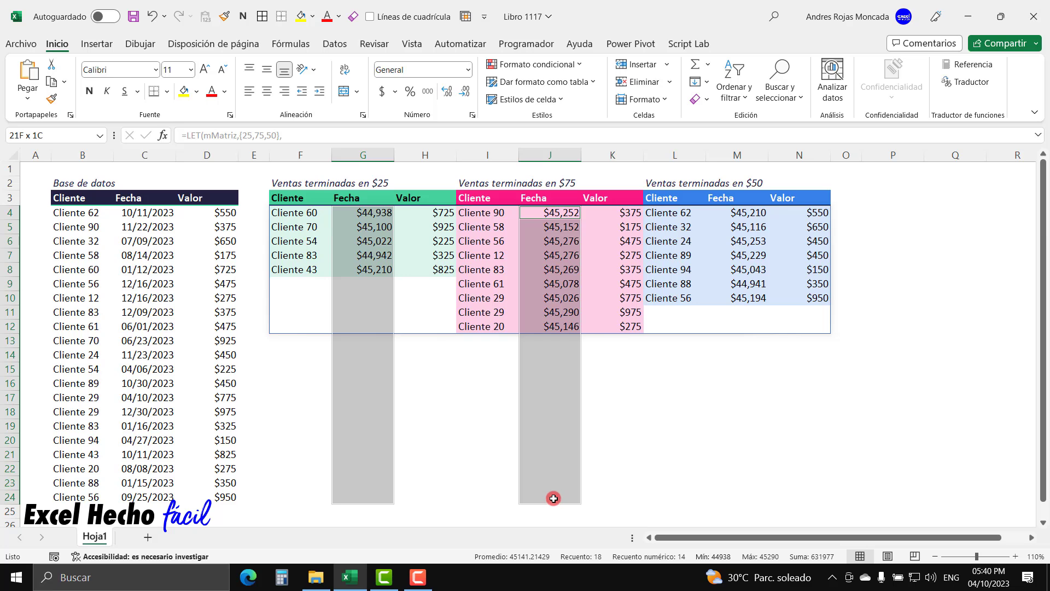
left_click_drag(748, 229, 739, 497, "ctrl")
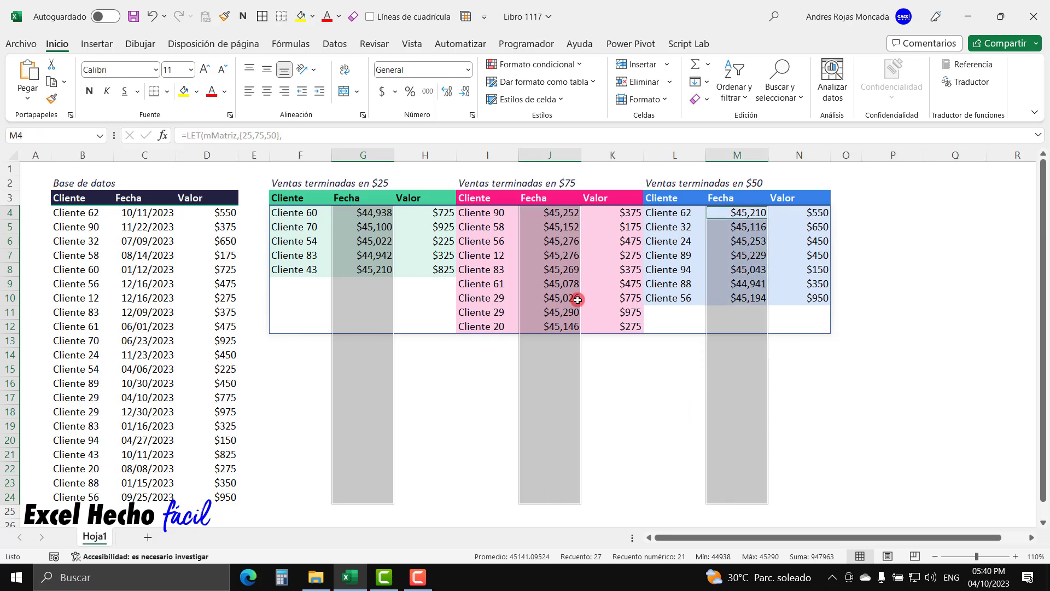
left_click(468, 69)
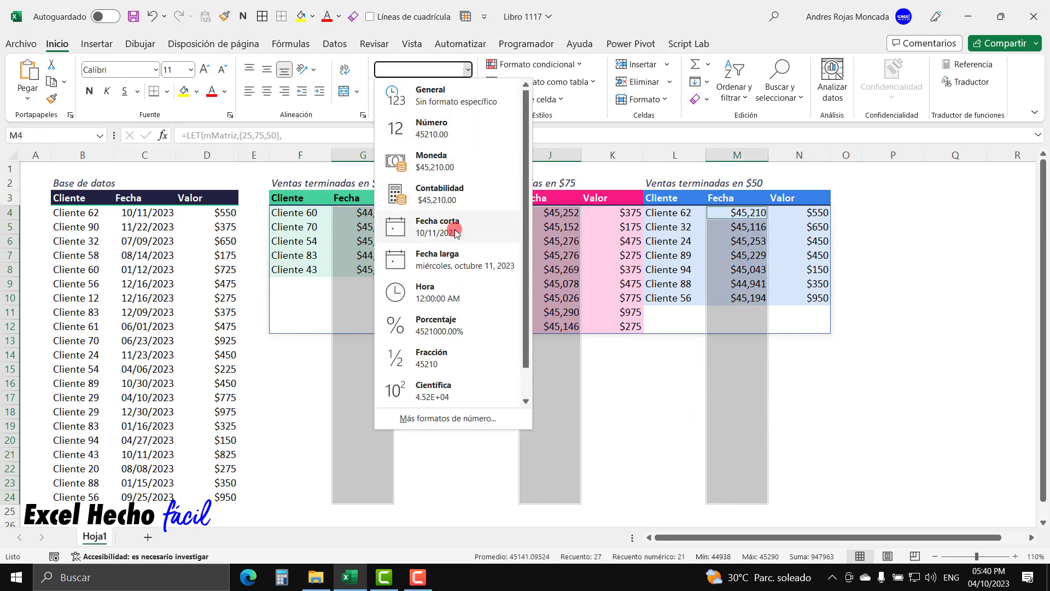
left_click(456, 227)
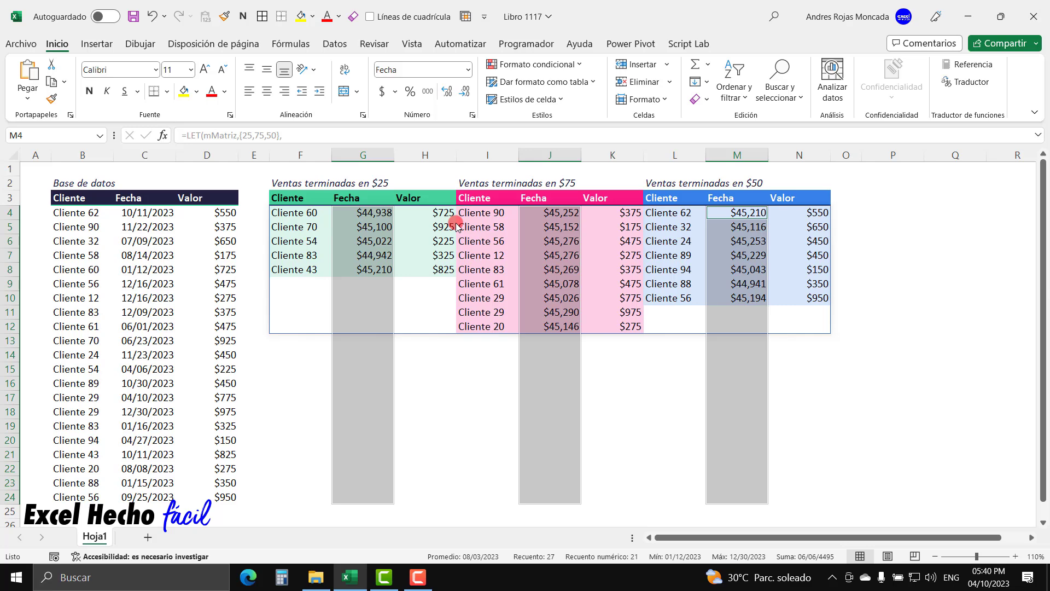
Step: Change the number format of the L4:N24 conditional formatting rule =L4<>"" to a date format and apply it
left_click(557, 65)
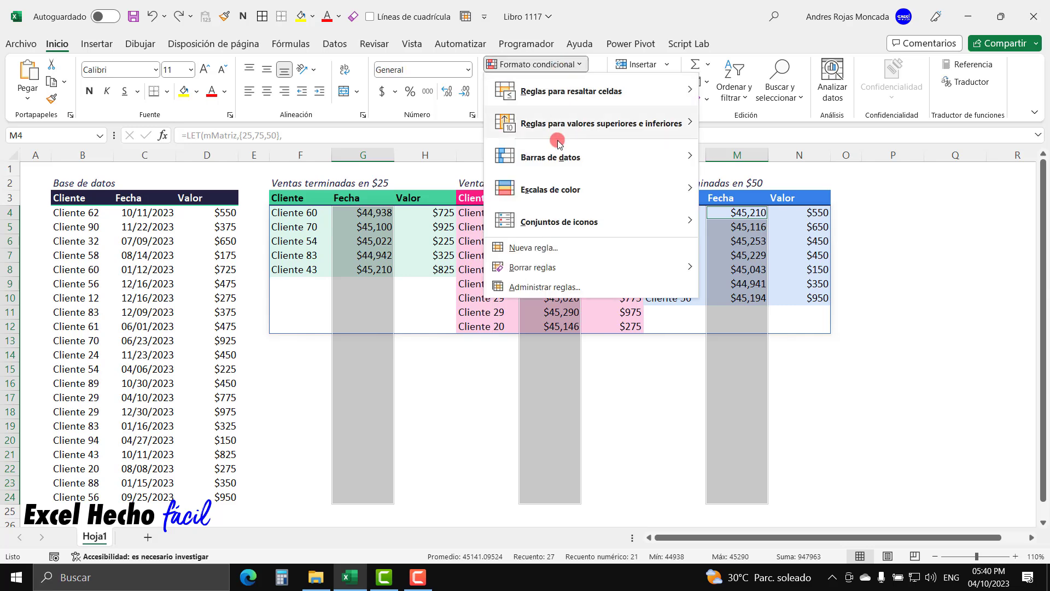
mouse_move(540, 276)
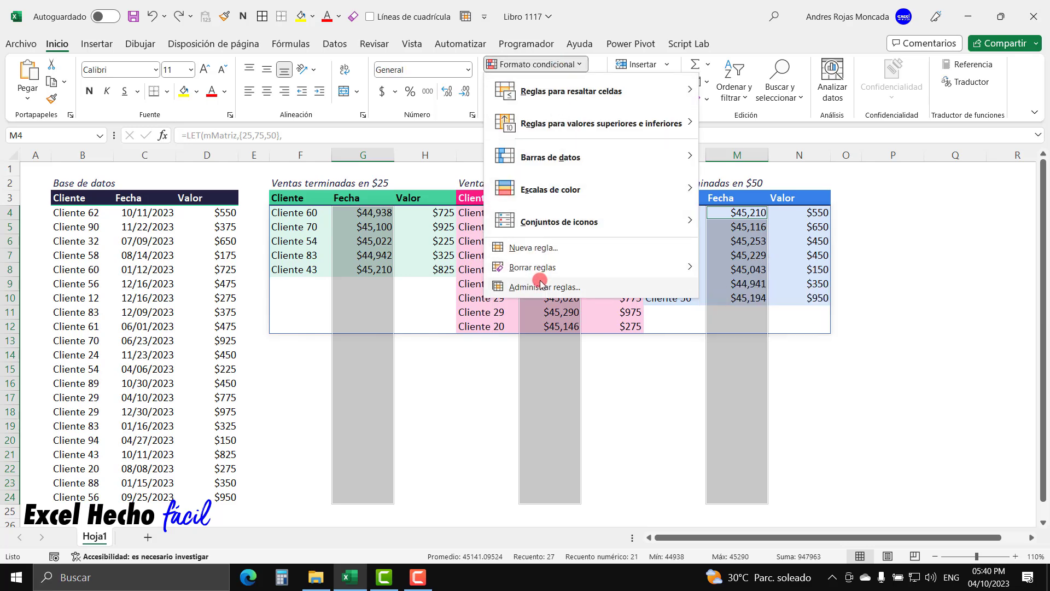
left_click(541, 286)
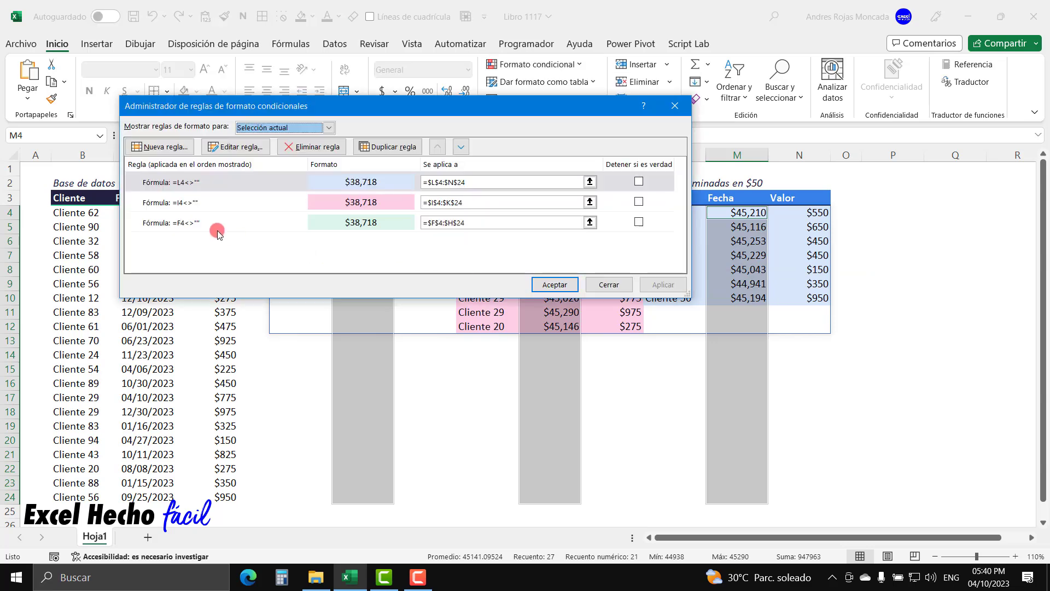
left_click_drag(322, 106, 605, 50)
left_click(450, 130)
left_click(545, 90)
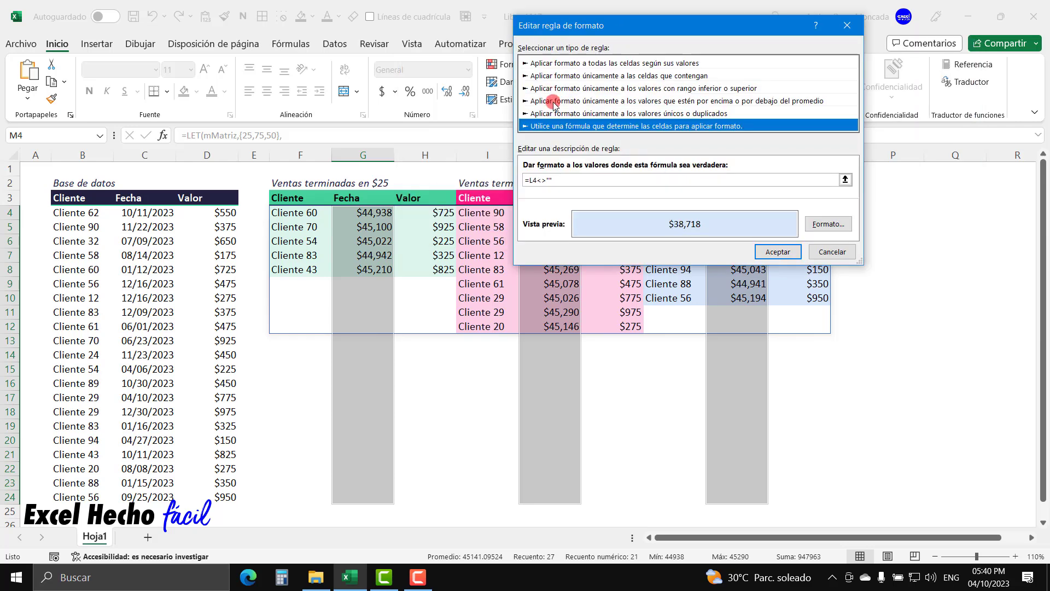
left_click(822, 224)
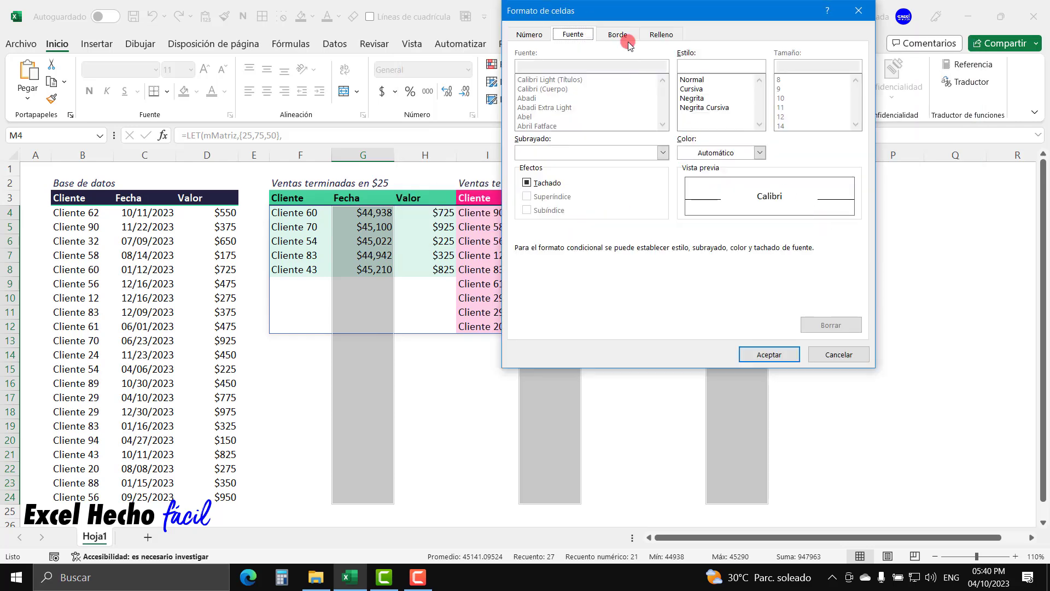
left_click(534, 34)
left_click(526, 102)
left_click(791, 351)
left_click(780, 251)
left_click(927, 236)
left_click(941, 229)
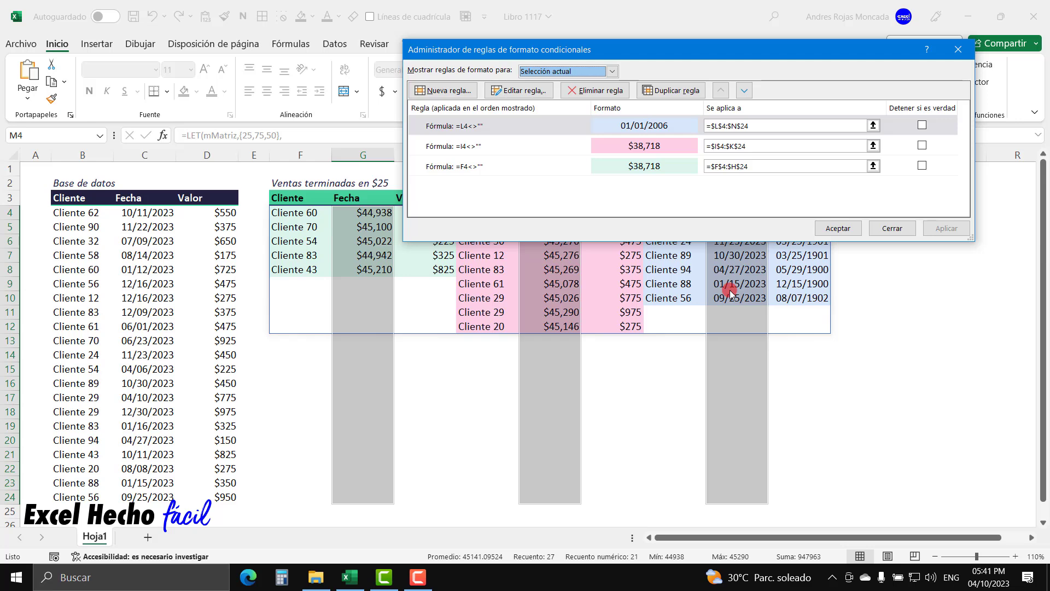
left_click(958, 49)
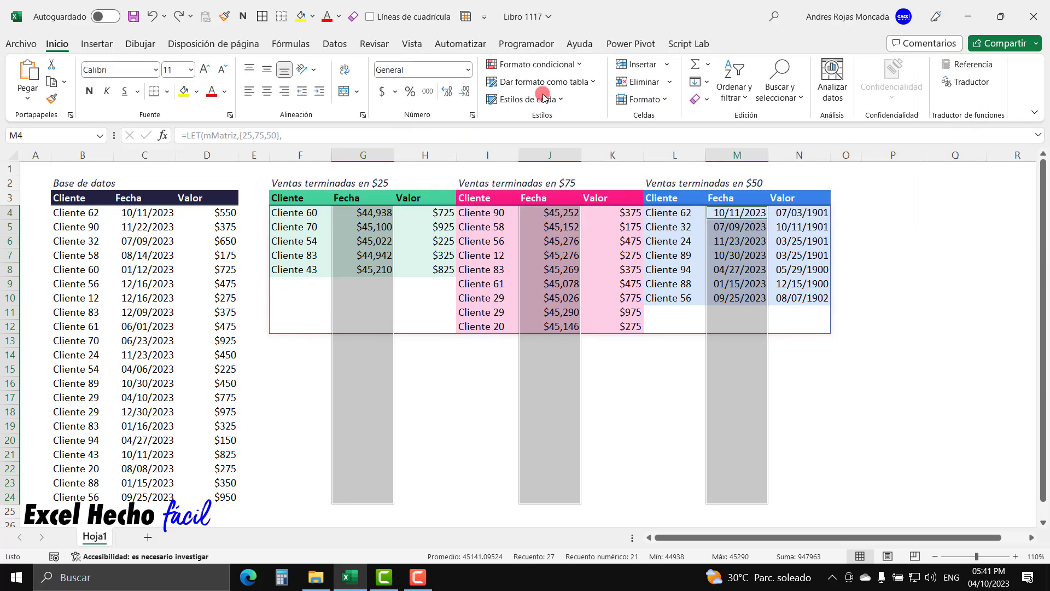
Step: Clear the conditional formatting rules from the entire sheet
left_click(534, 64)
mouse_move(537, 266)
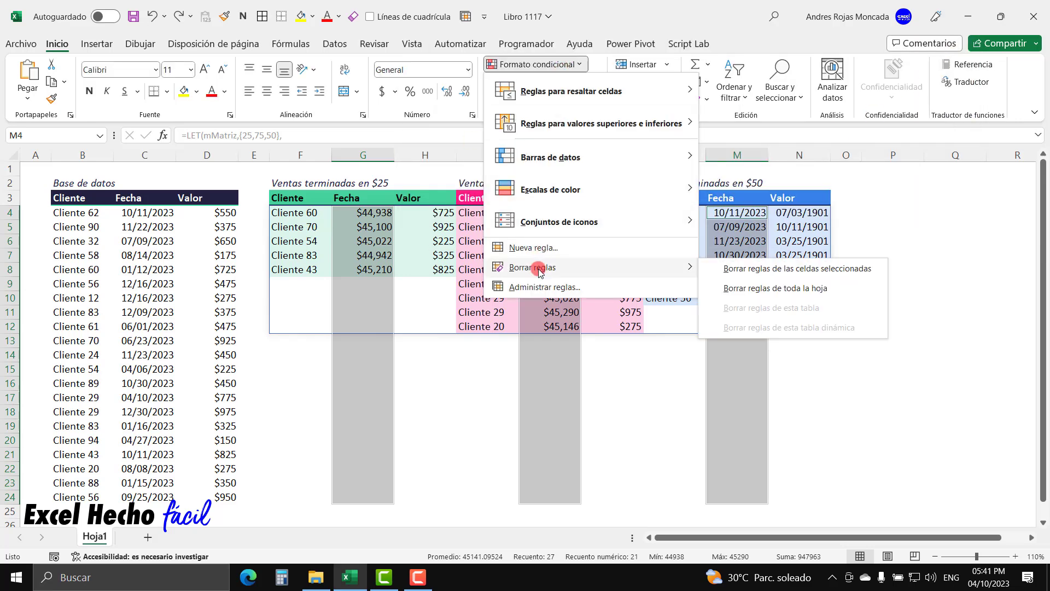
left_click(799, 289)
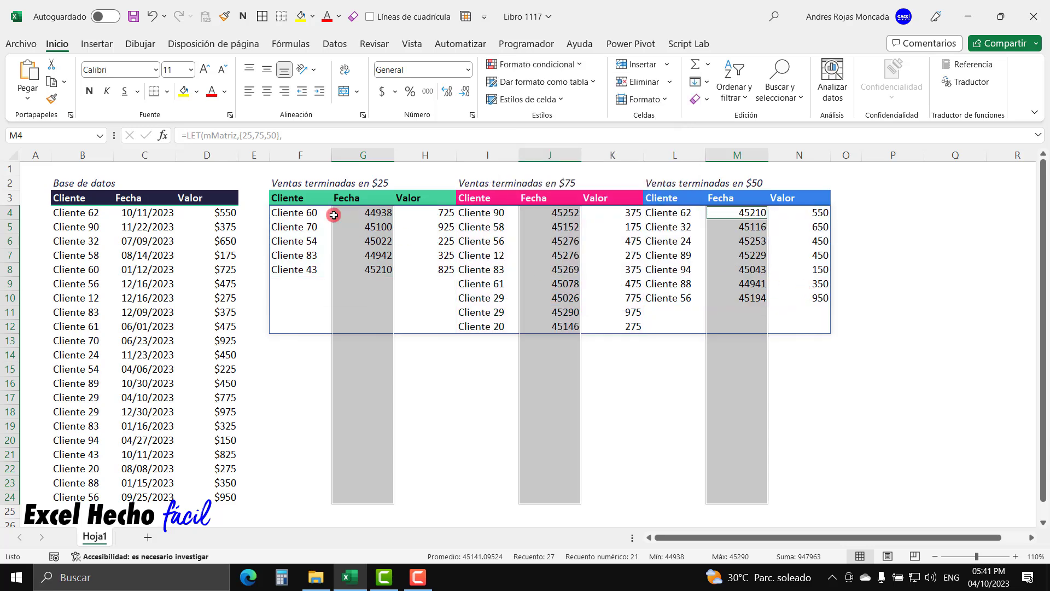
Step: Apply the Fecha corta number format to the three Fecha ranges G4:G24, J4:J24 and M4:M24
left_click_drag(359, 216, 360, 501)
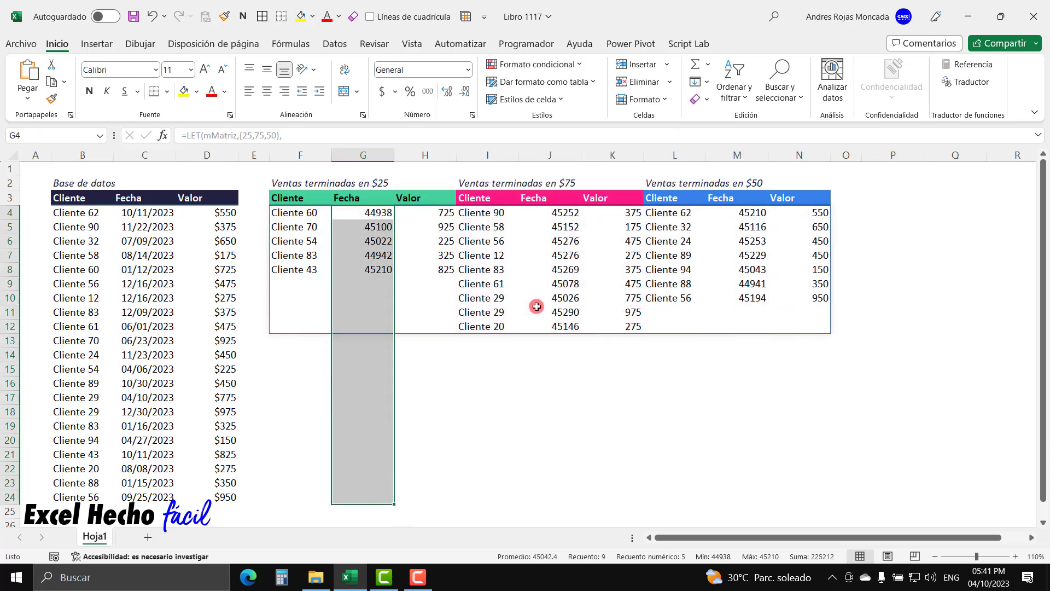
left_click_drag(566, 216, 546, 499)
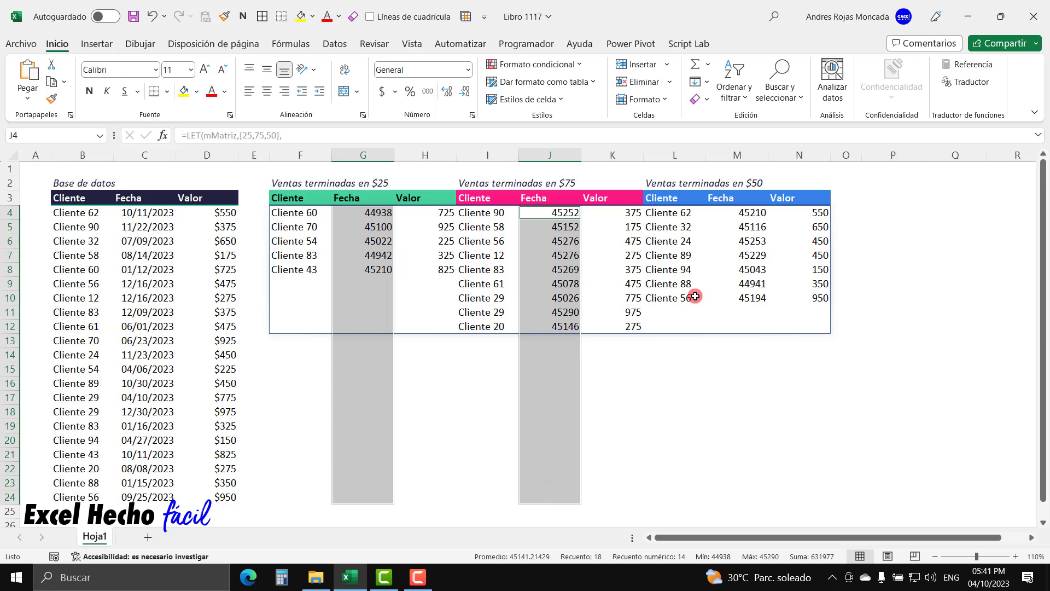
left_click_drag(727, 218, 733, 497)
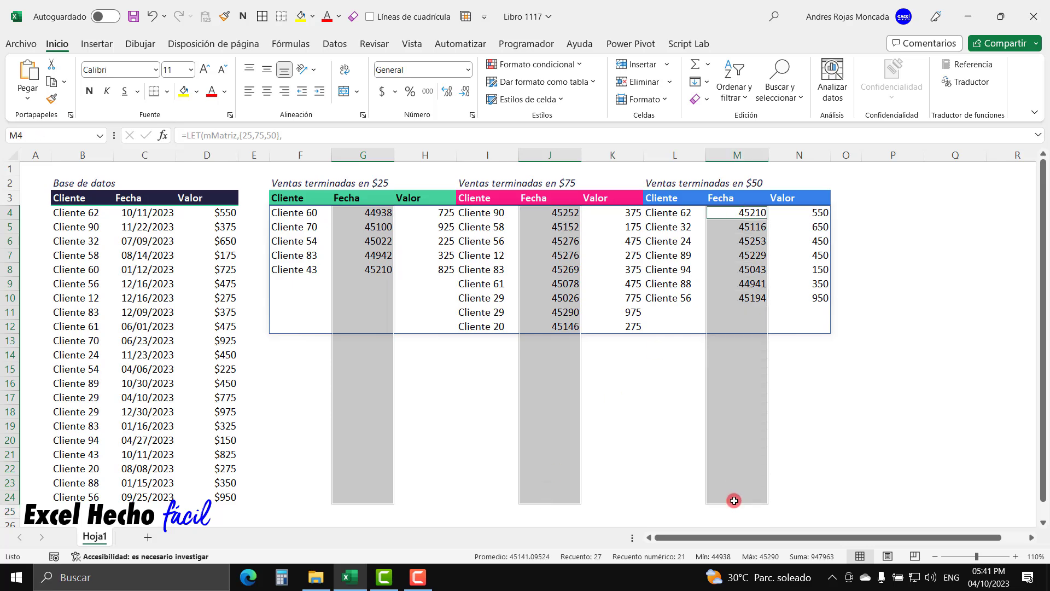
left_click(468, 70)
left_click(432, 221)
Step: Format the three Valor ranges H4:H24, K4:K24 and N4:N24 as Moneda with no decimal places
left_click_drag(432, 219, 425, 496)
left_click_drag(617, 213, 609, 497, "ctrl")
left_click_drag(798, 213, 793, 498, "ctrl")
left_click(468, 69)
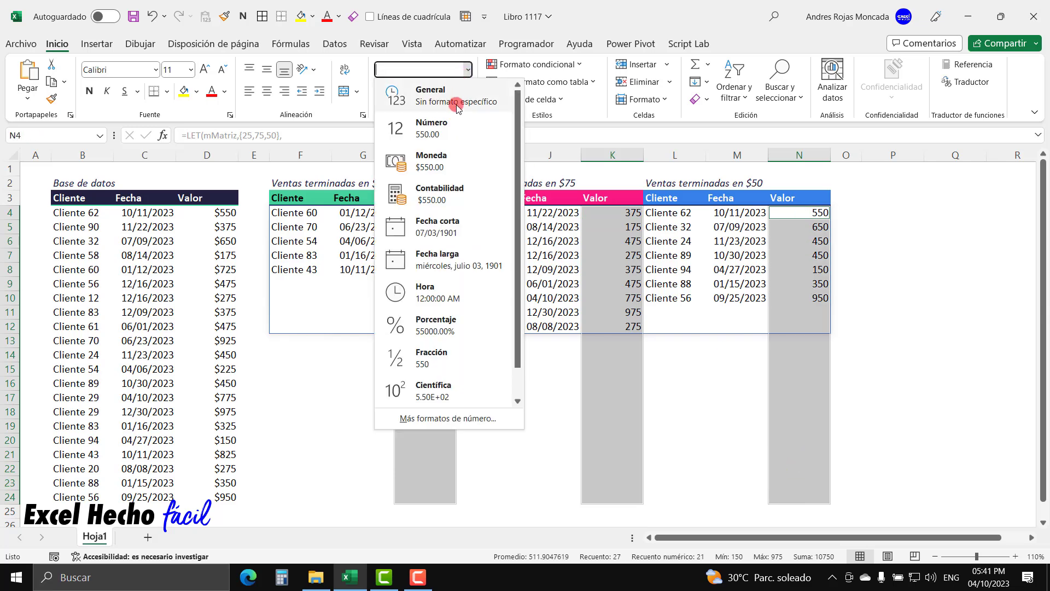
left_click(440, 158)
left_click(454, 94)
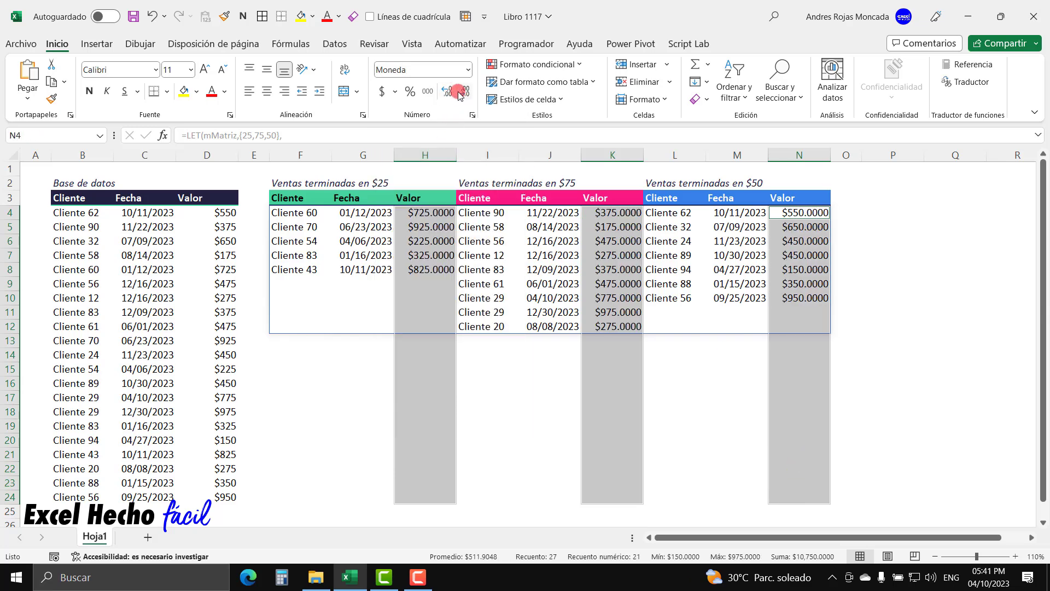
left_click(466, 93)
left_click(466, 93)
left_click(466, 93)
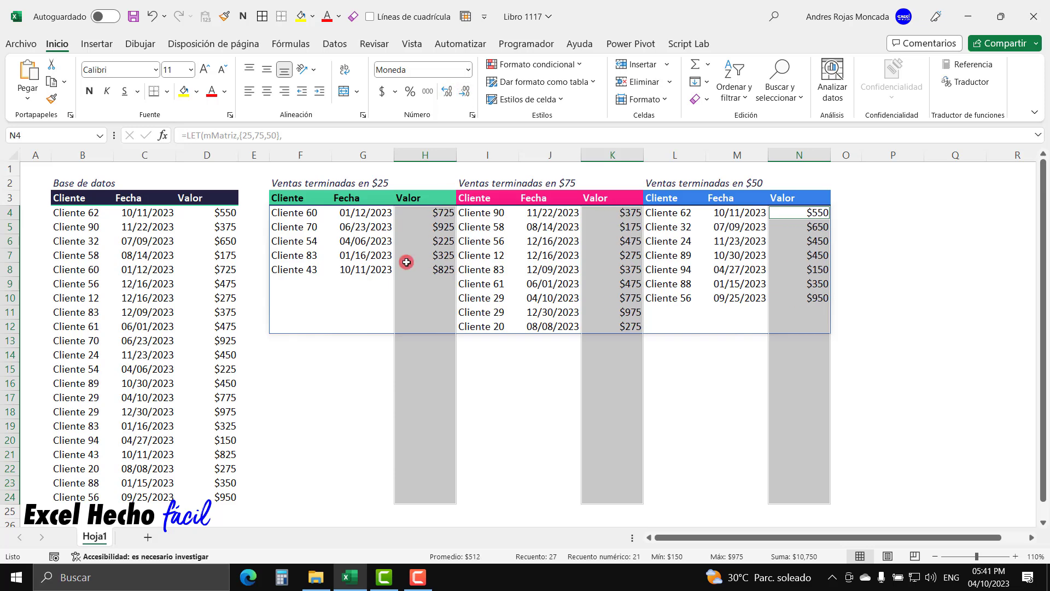
left_click(419, 213)
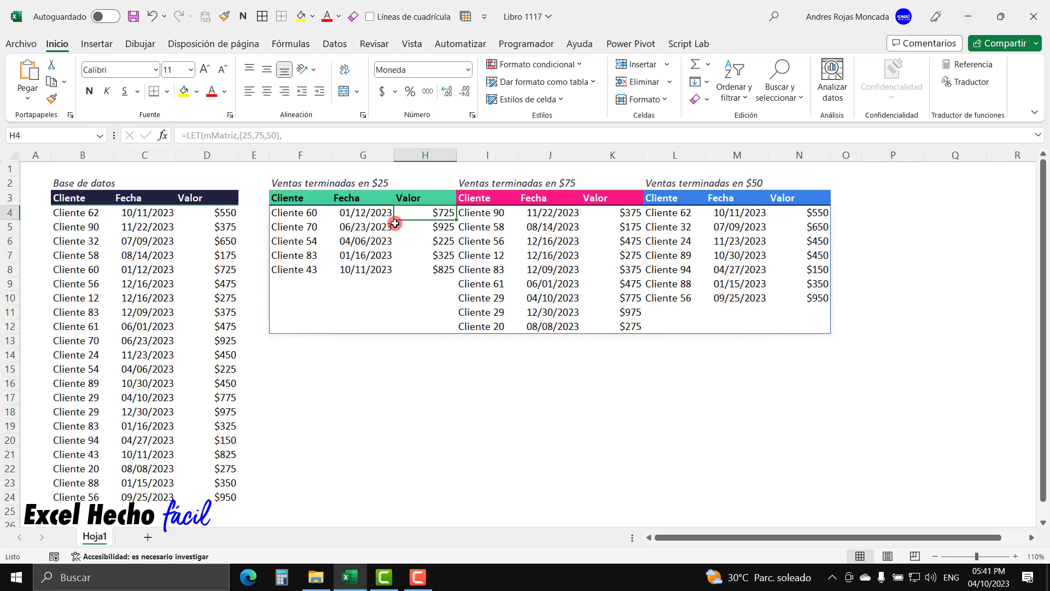
left_click(288, 185)
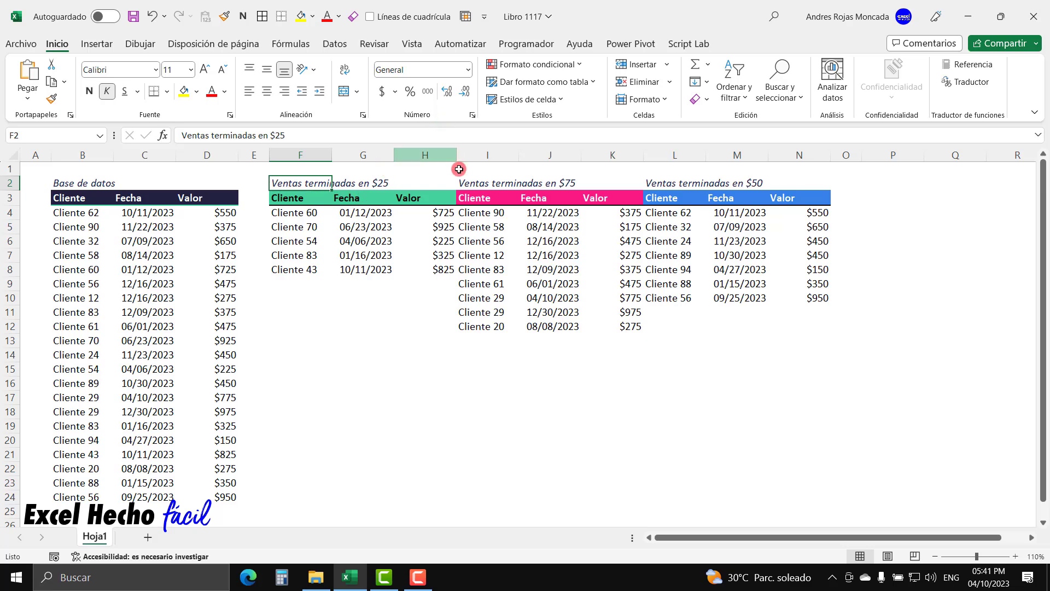
left_click(474, 181)
left_click(675, 184)
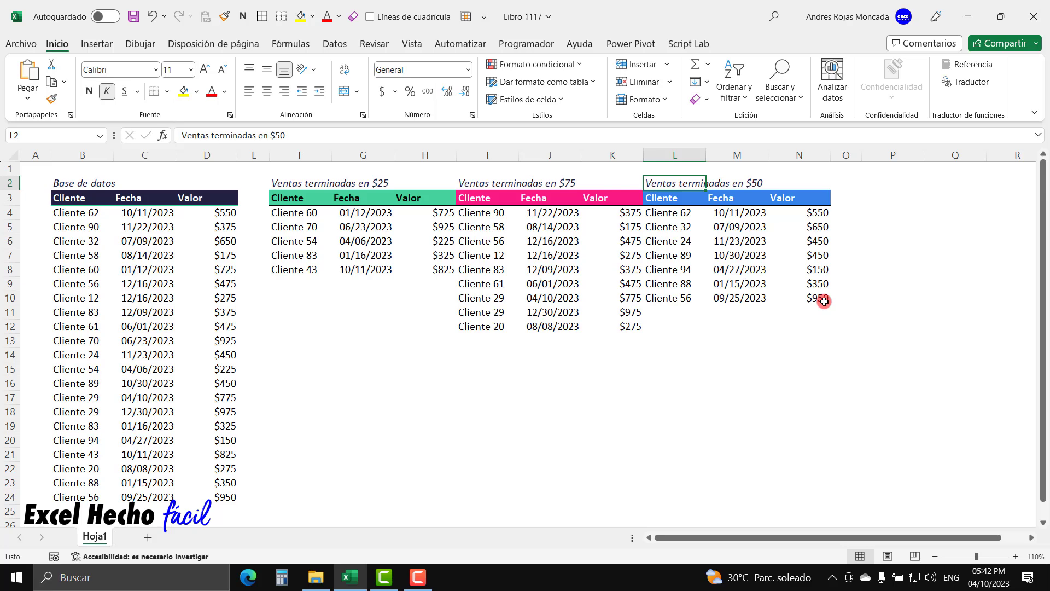
Step: Fill the table records with the lightest theme shades matching their headers: green for F4:H8, pink for I4:K12, blue for L4:N10
left_click_drag(299, 216, 434, 262)
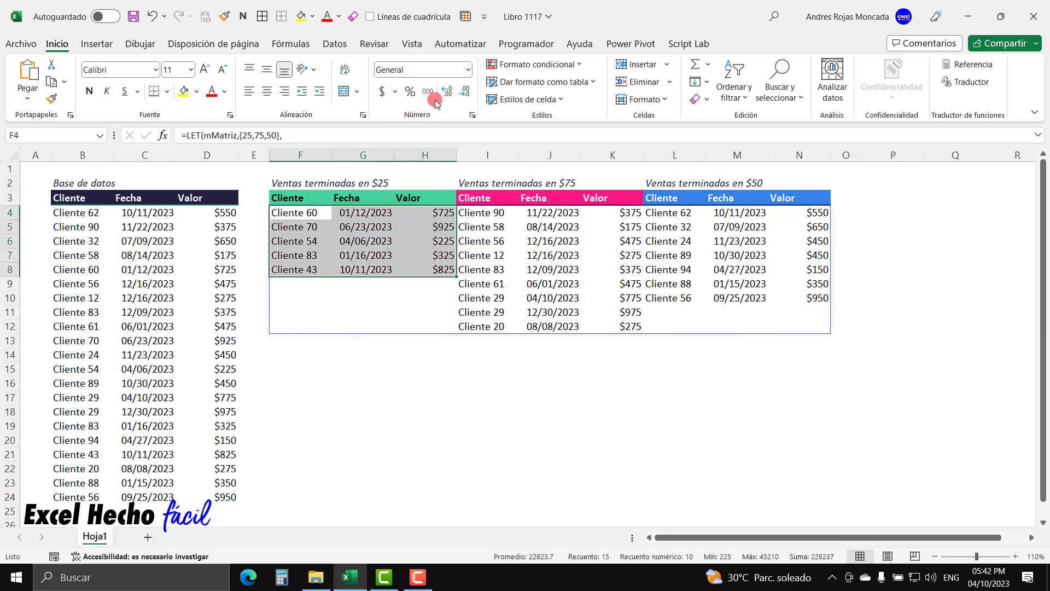
left_click(198, 94)
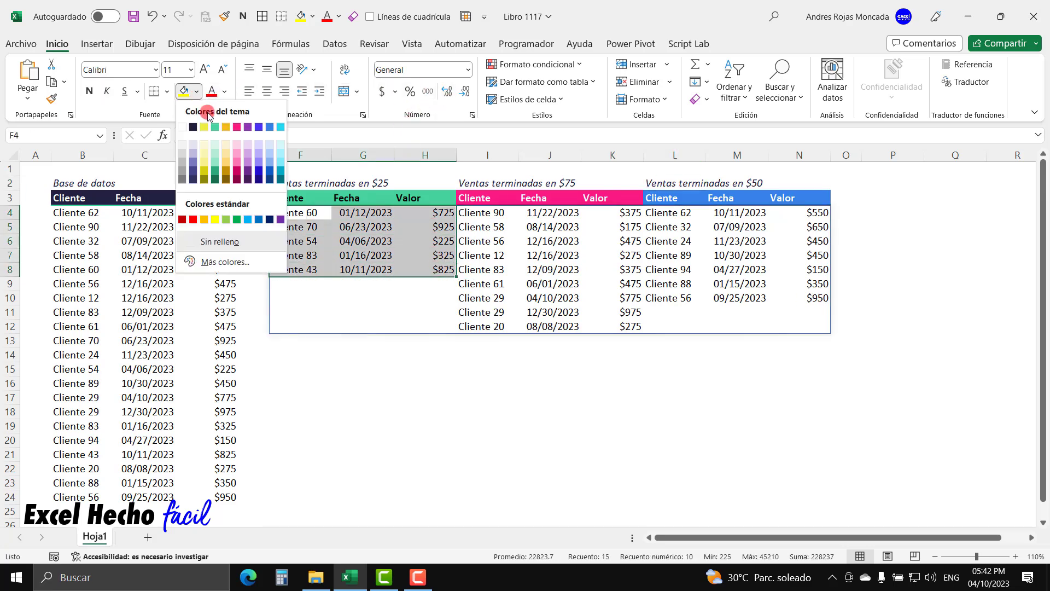
left_click(215, 143)
left_click_drag(482, 215, 631, 327)
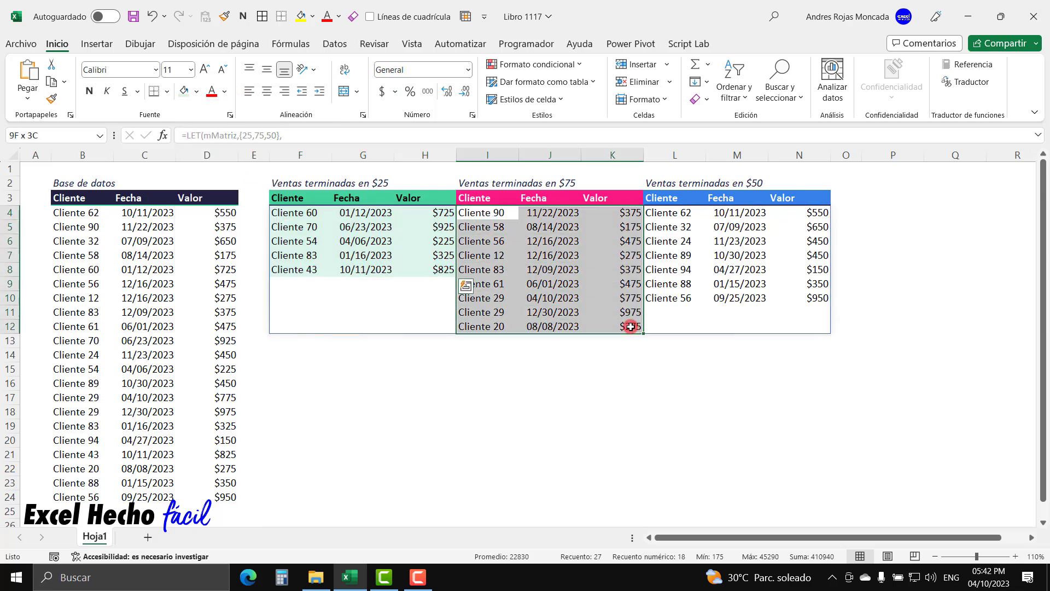
left_click(196, 91)
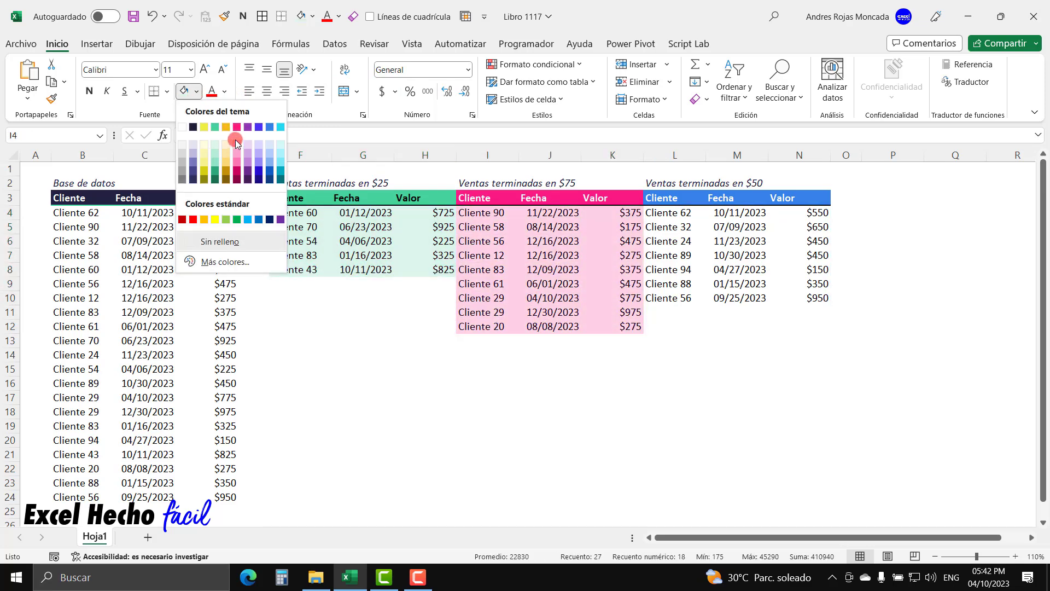
left_click(237, 146)
left_click_drag(672, 213, 814, 295)
left_click(196, 92)
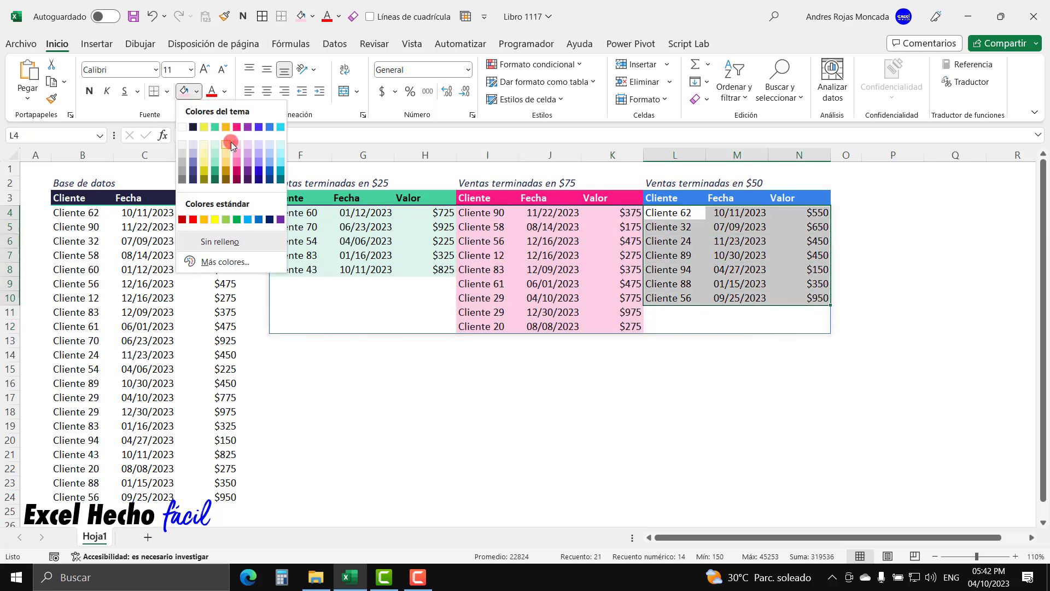
left_click(269, 146)
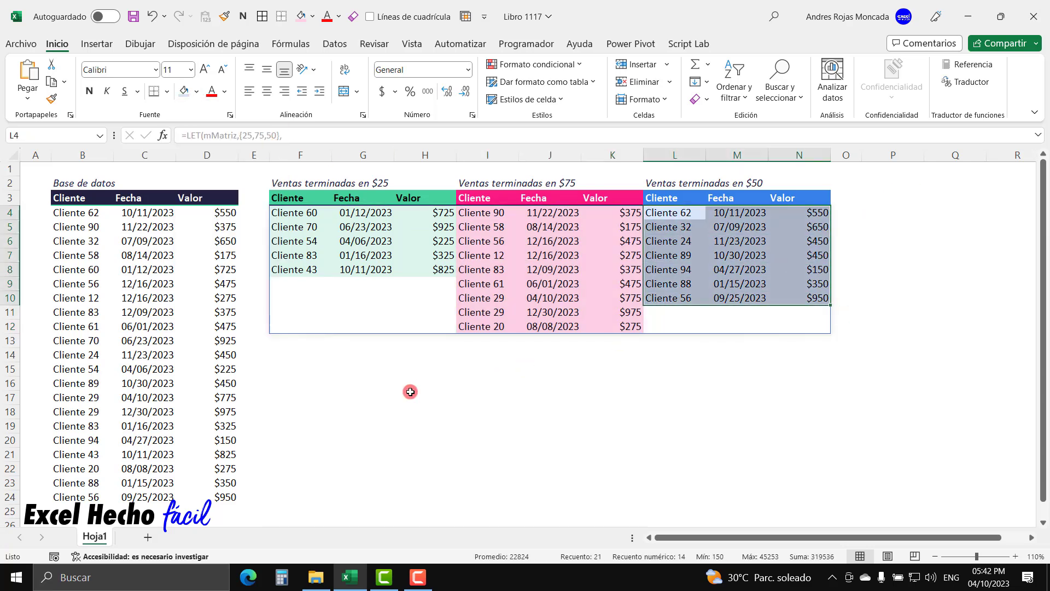
Step: Enter =FORMULATEXTO(F4) in cell F16 to show the formula's text below the tables
left_click(301, 382)
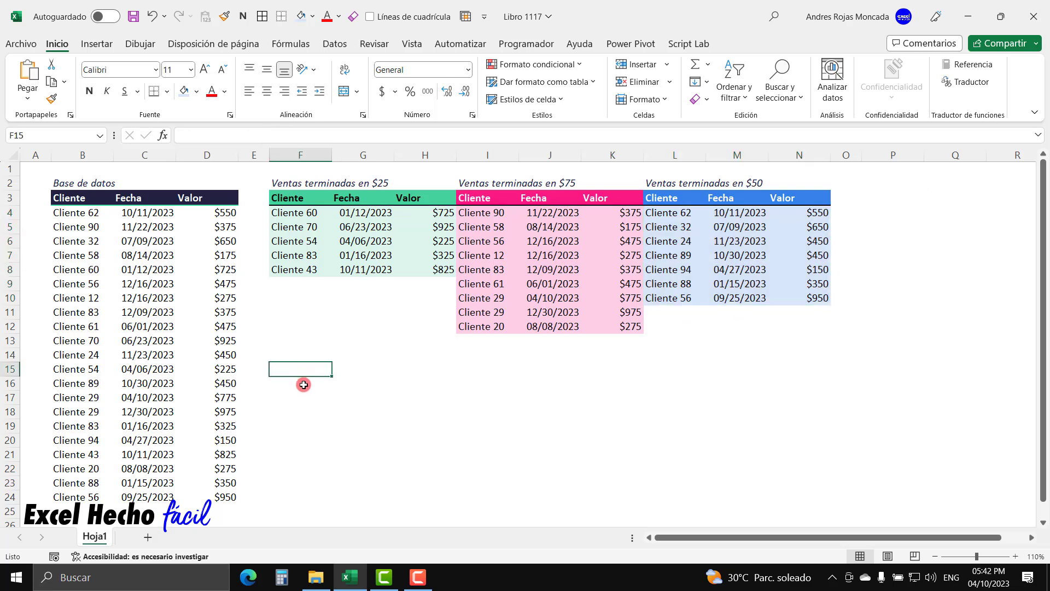
type("=for")
double_click(336, 401)
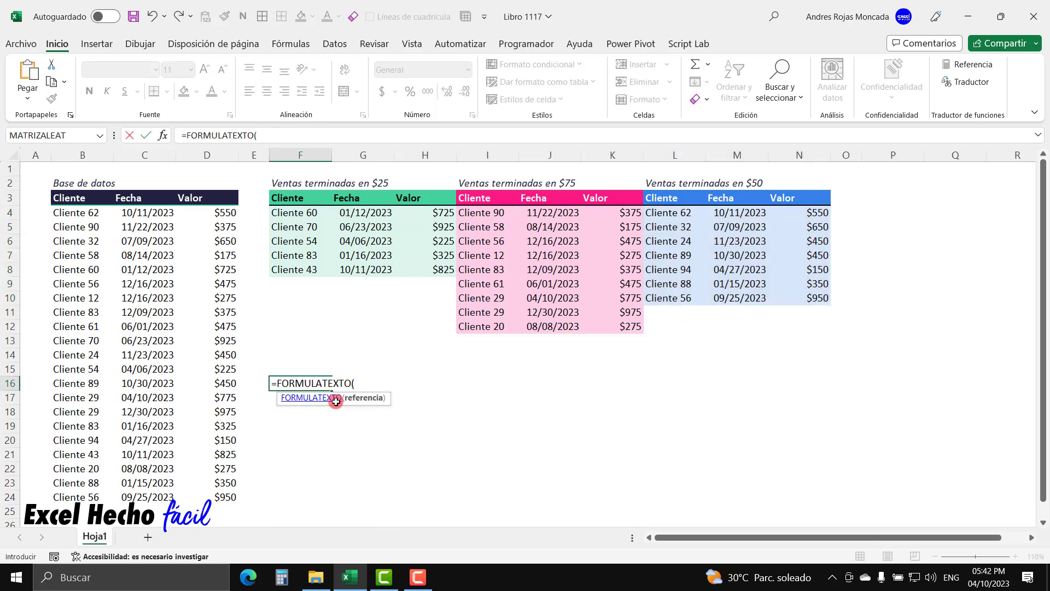
left_click(304, 215)
type(")")
key("Return")
Step: Merge F16:N18 into one cell with wrapped, left-aligned text, and deselect it
left_click_drag(296, 387, 809, 410)
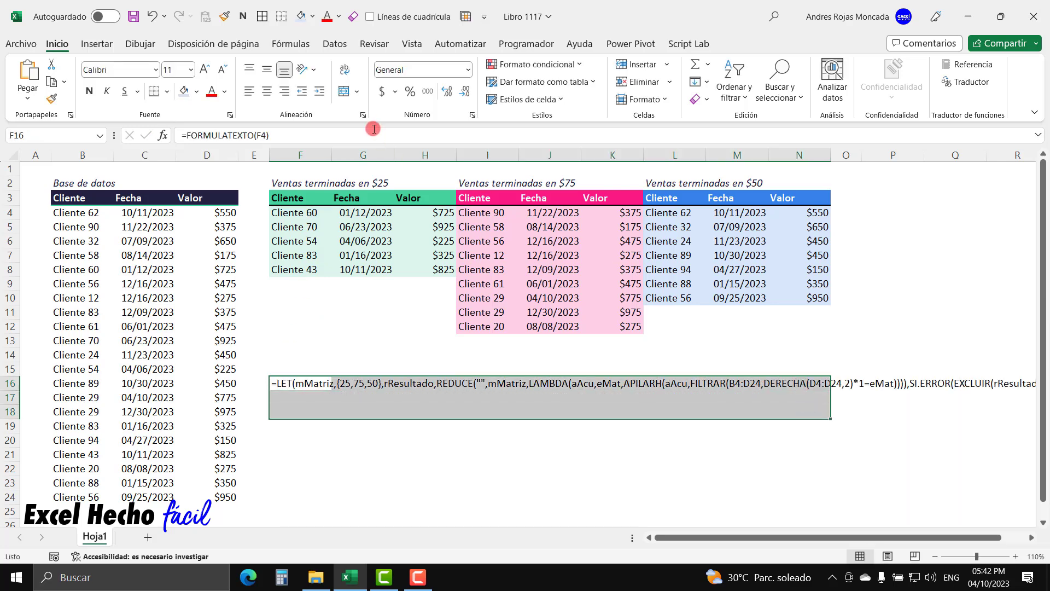
left_click(344, 92)
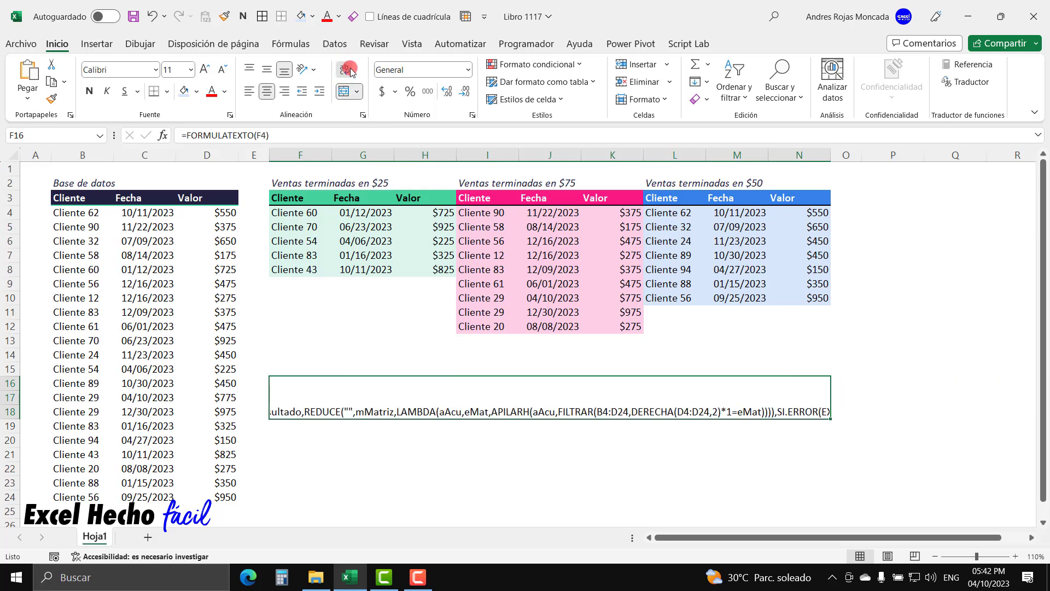
left_click(349, 70)
left_click(249, 91)
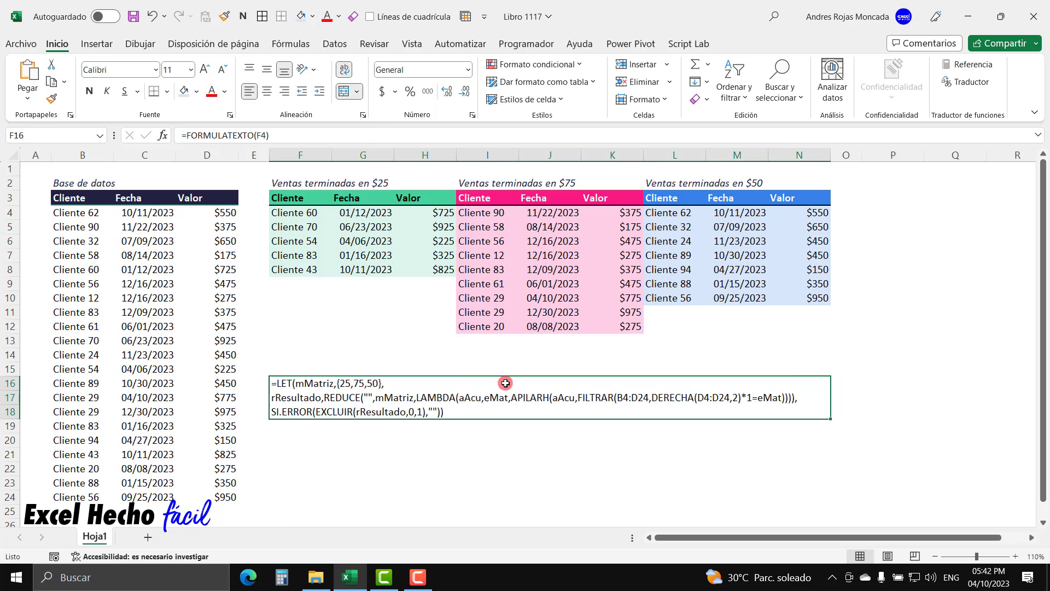
left_click(353, 447)
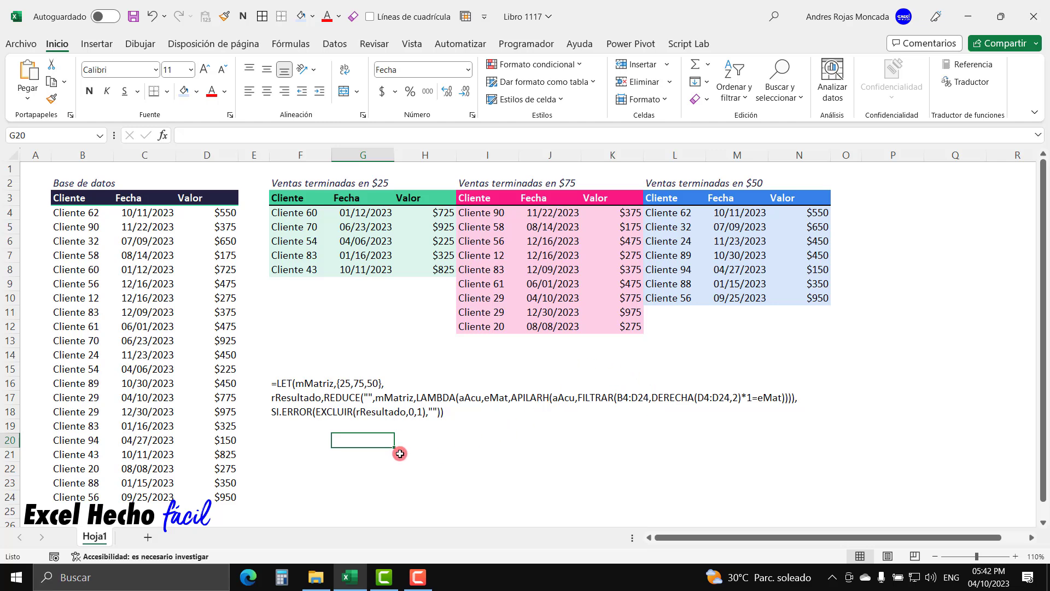
left_click(289, 495)
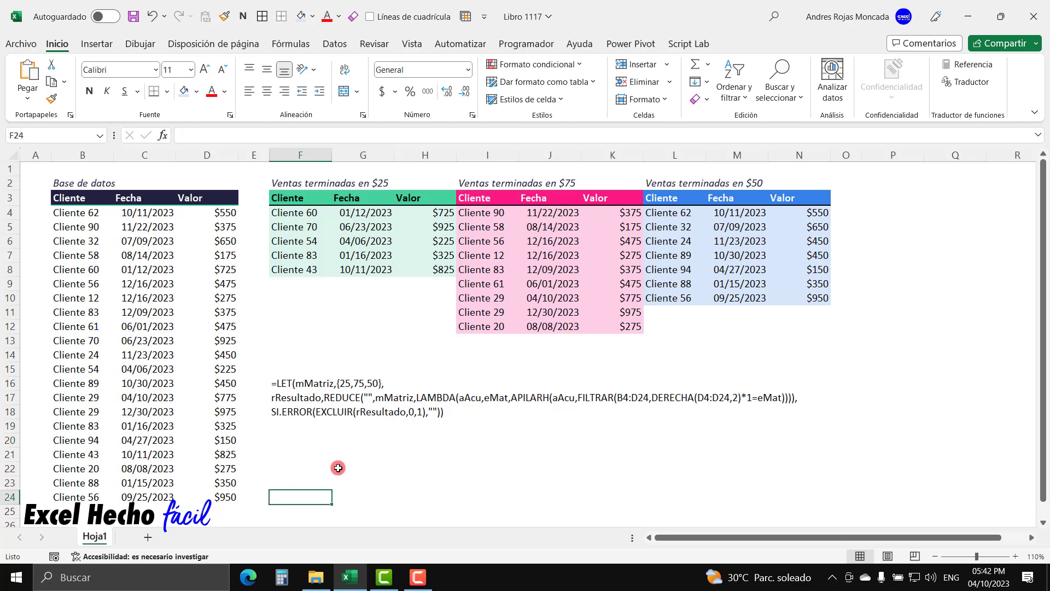